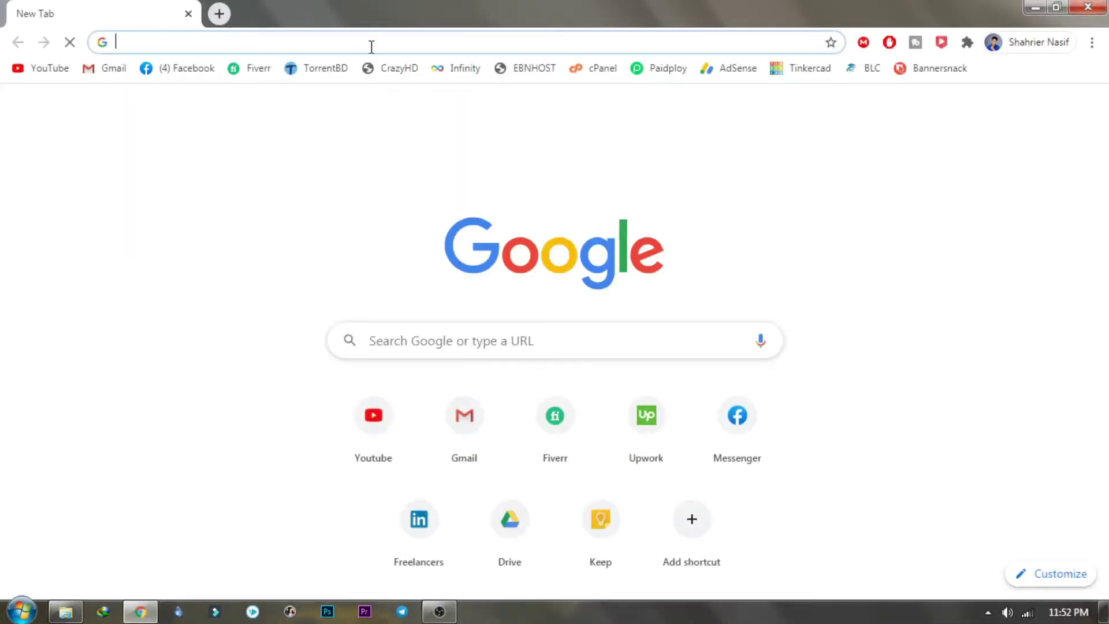
Open the website app.bannersnack.com in the browser.
type("ba")
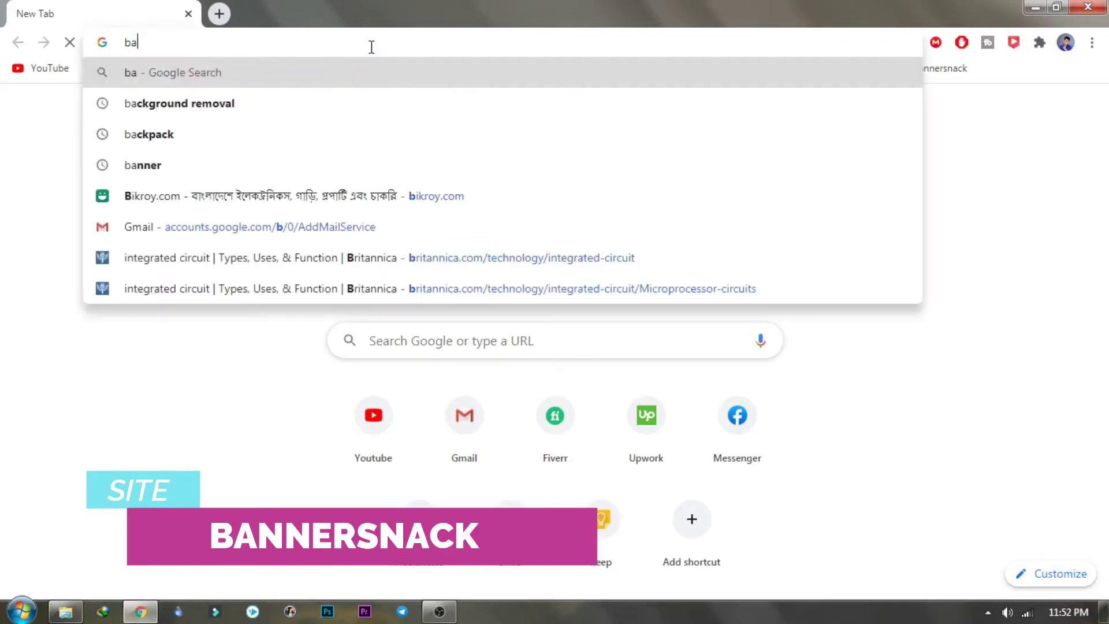
key("BackSpace")
key("BackSpace")
type("app.ban")
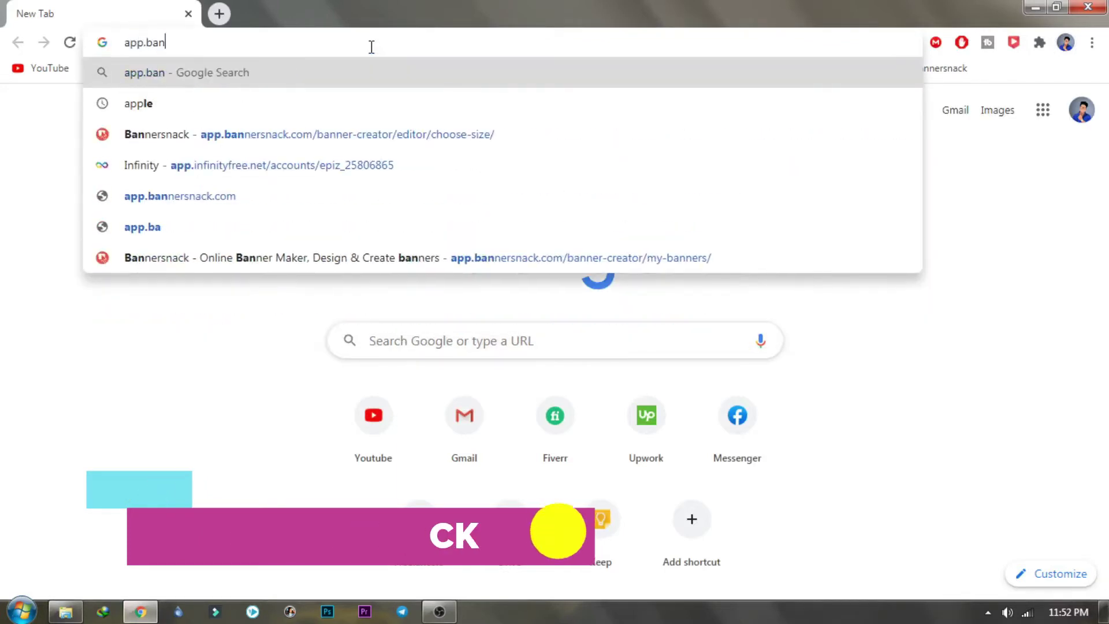
type("nersnack.com")
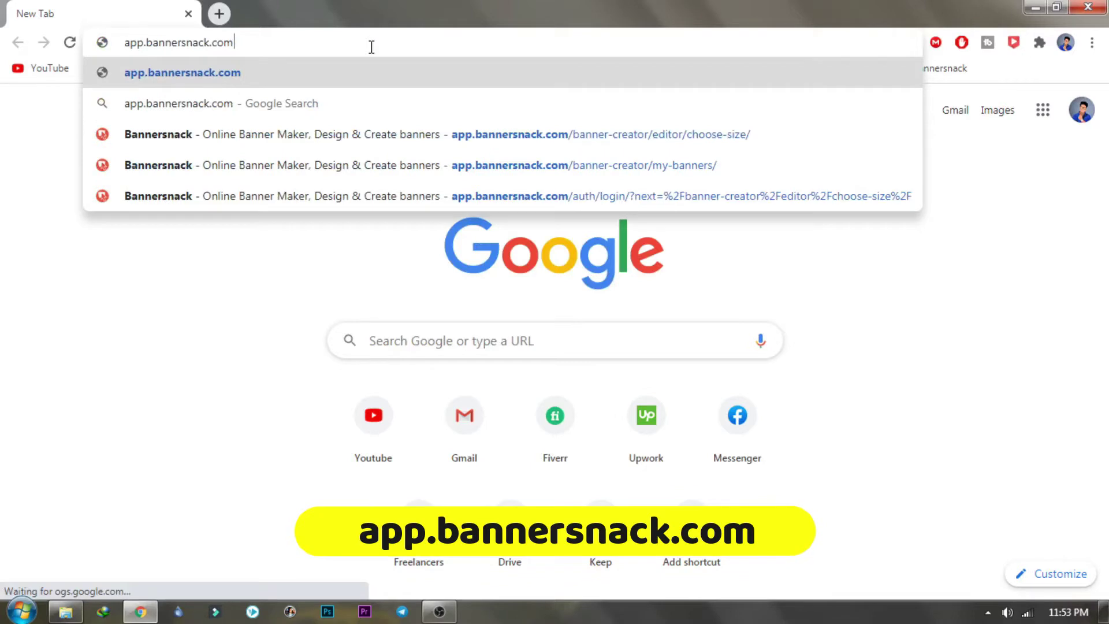
key("Return")
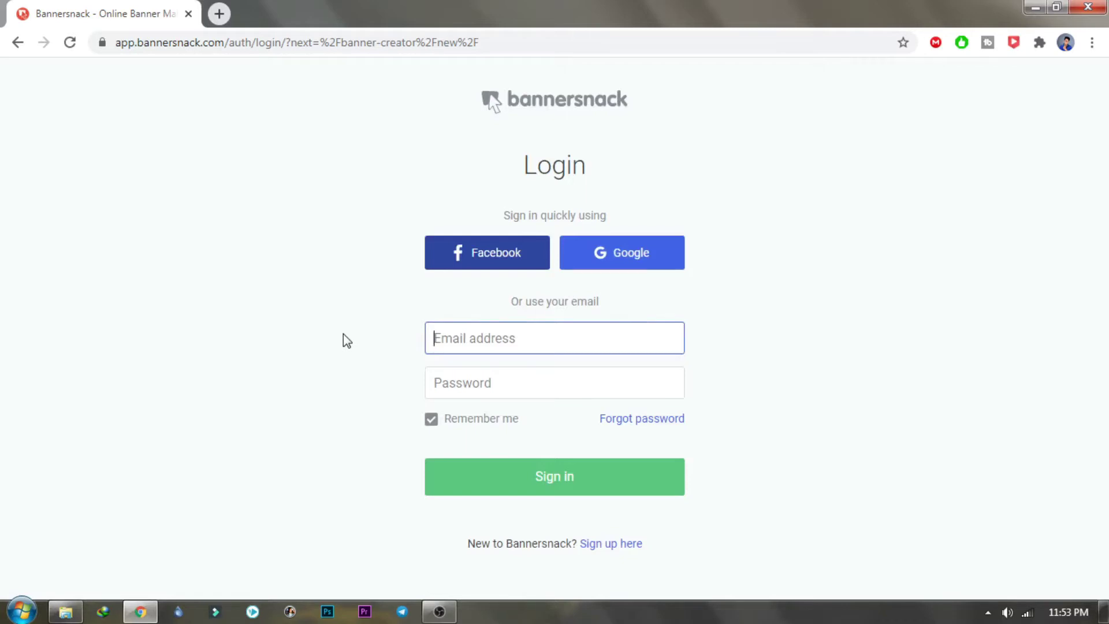
Sign in to Bannersnack with Google, using the third account in the account chooser.
left_click(634, 263)
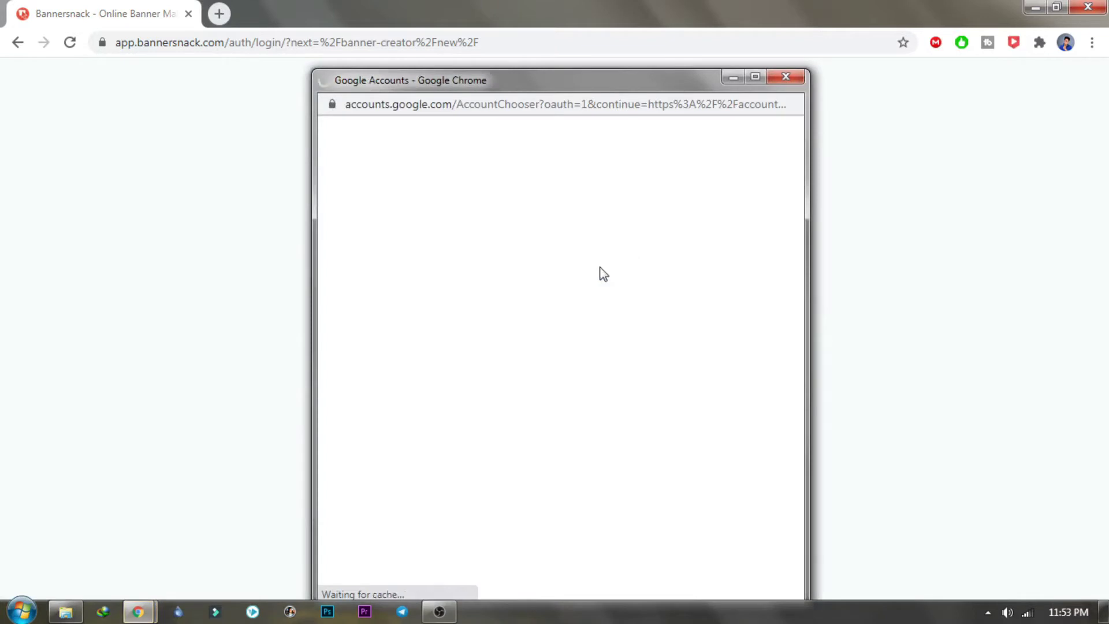
left_click_drag(572, 92, 575, 48)
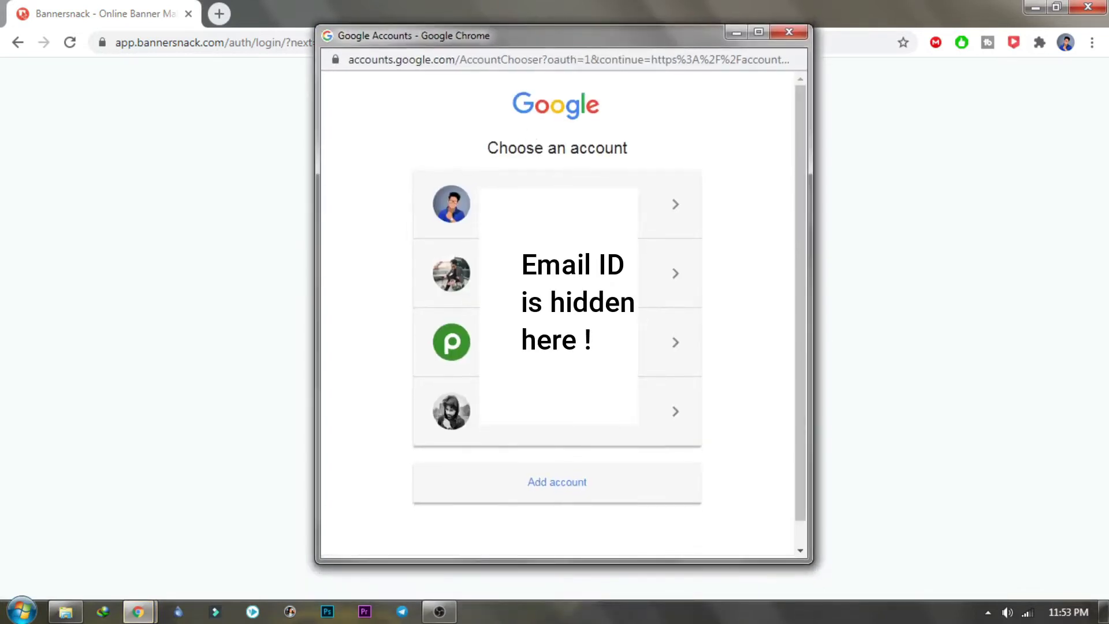
left_click(647, 342)
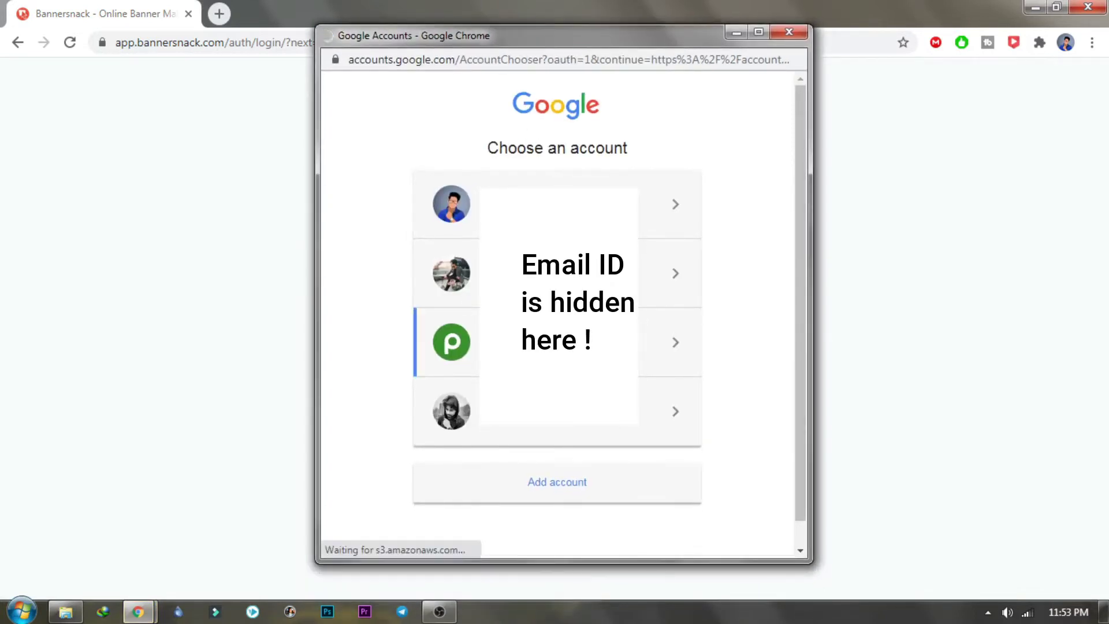
scroll(690, 476, "down", 2)
left_click(677, 467)
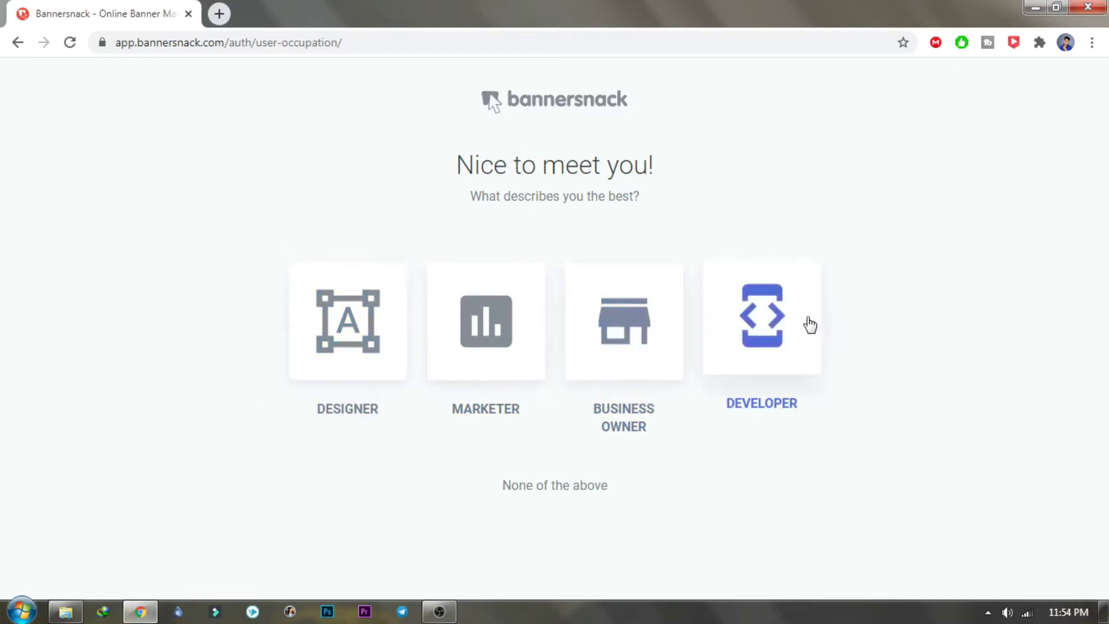
Choose Designer as the occupation and start making a single design.
left_click(349, 332)
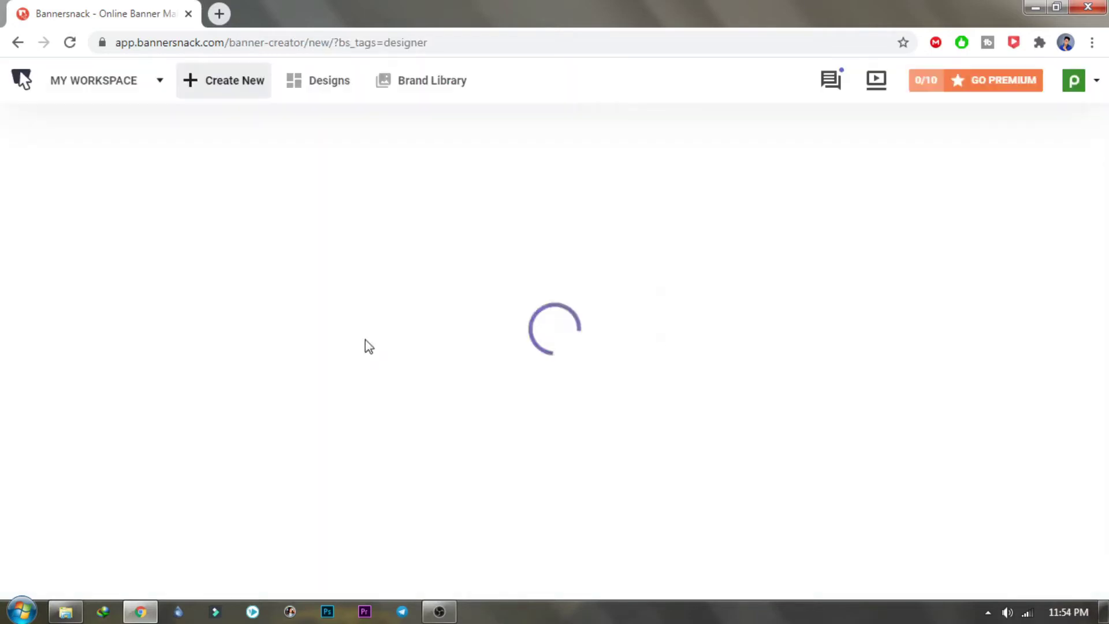
scroll(463, 372, "down", 1)
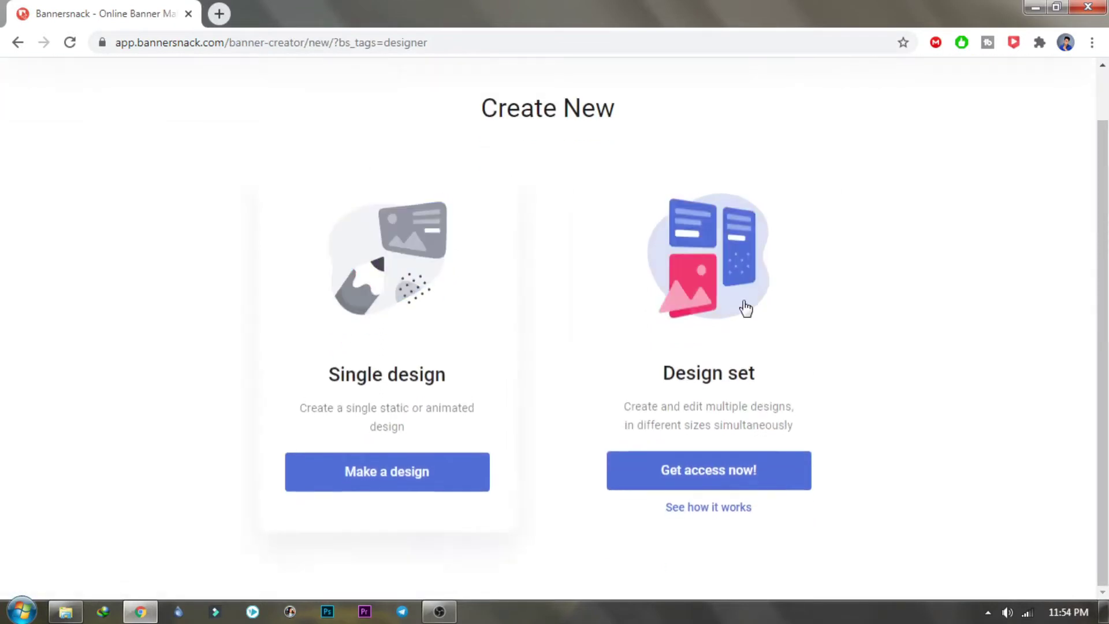
left_click(402, 488)
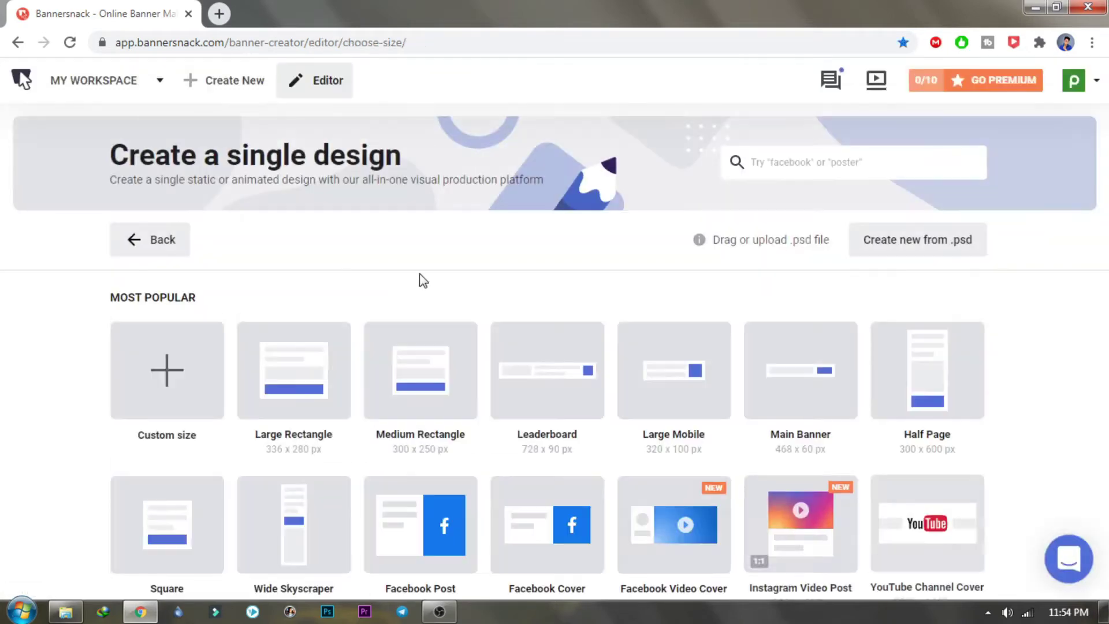
Create a blank banner in the LinkedIn Cover size, 1584 x 396 px, from the social media sizes.
scroll(183, 529, "down", 3)
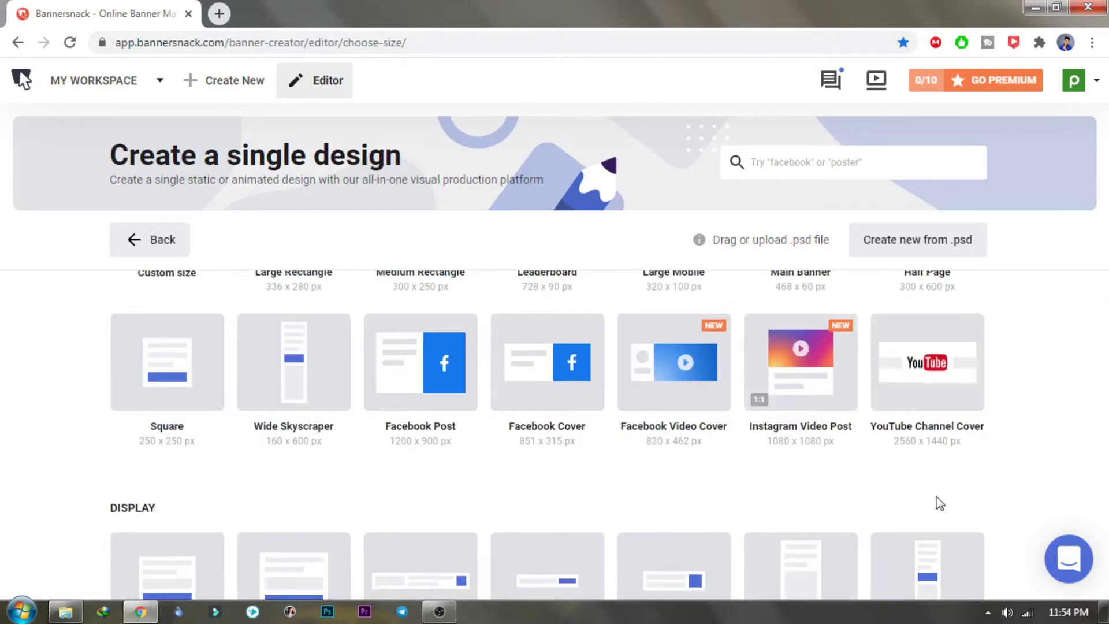
scroll(181, 399, "down", 3)
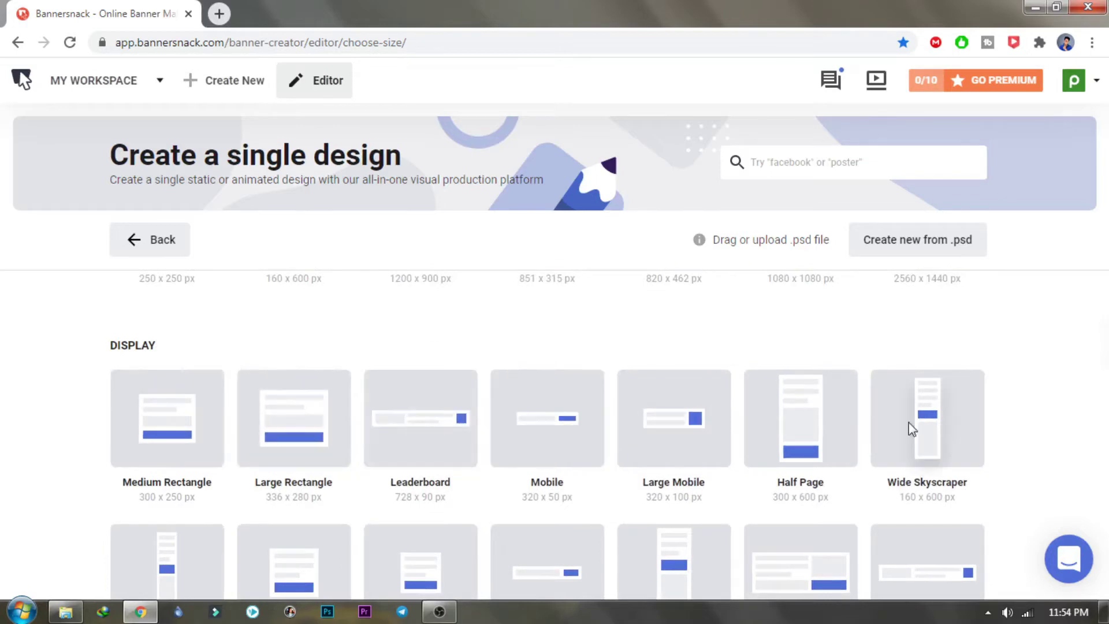
scroll(919, 424, "down", 1)
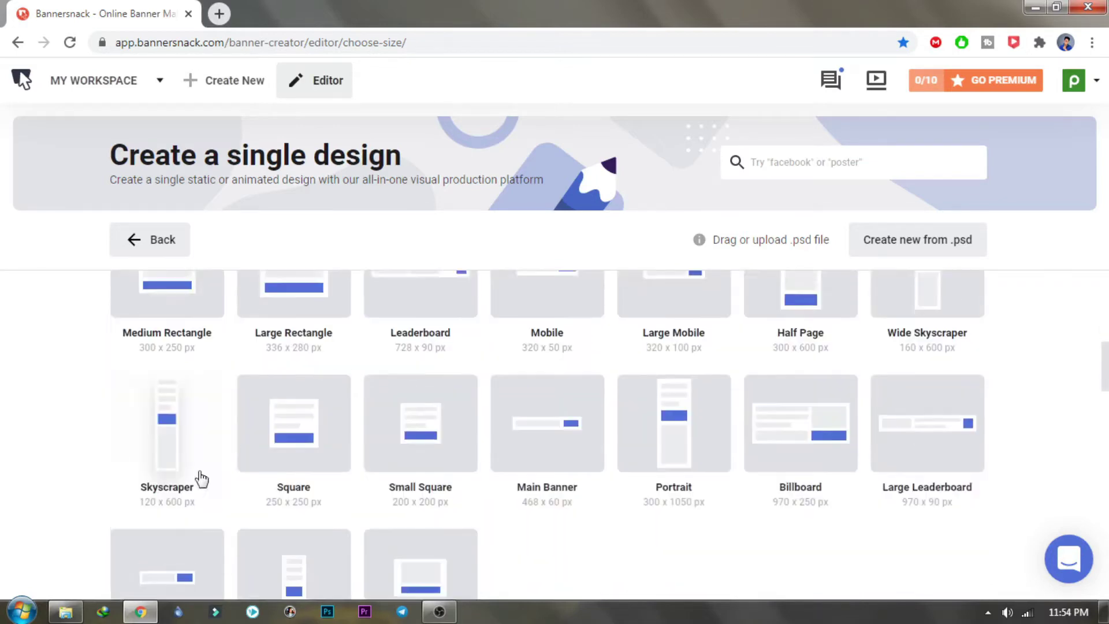
scroll(198, 477, "down", 3)
scroll(445, 495, "down", 4)
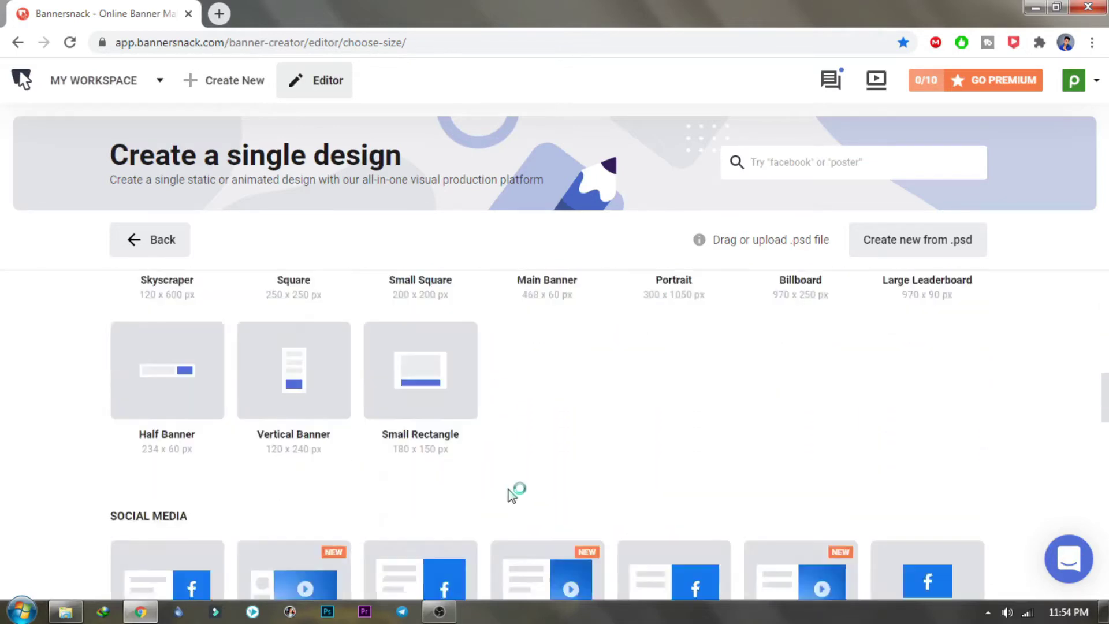
scroll(424, 490, "down", 5)
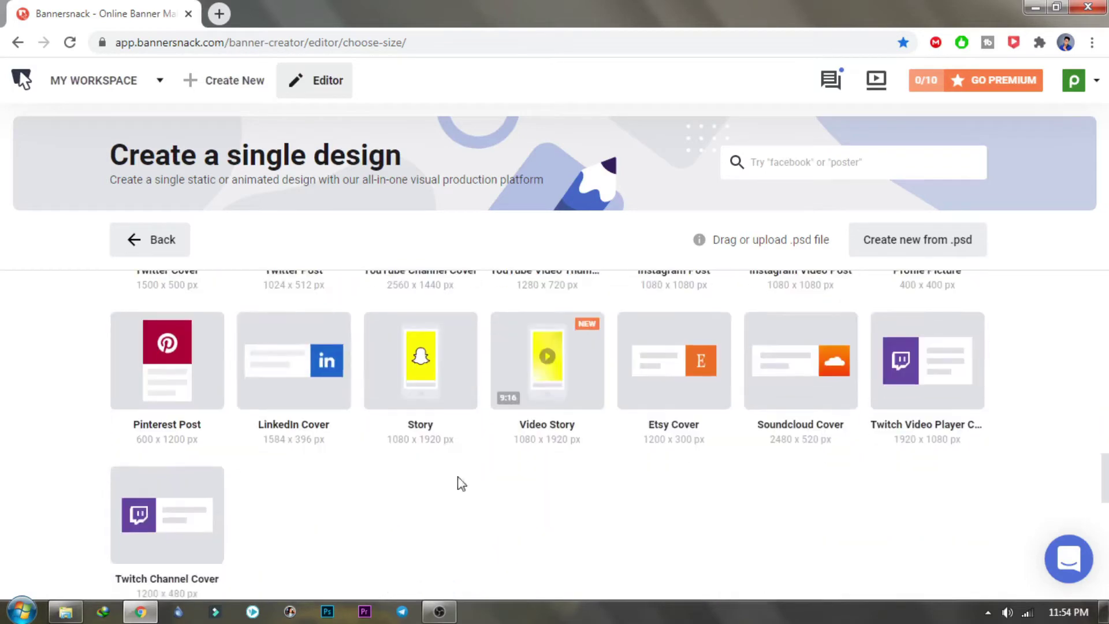
scroll(471, 458, "up", 1)
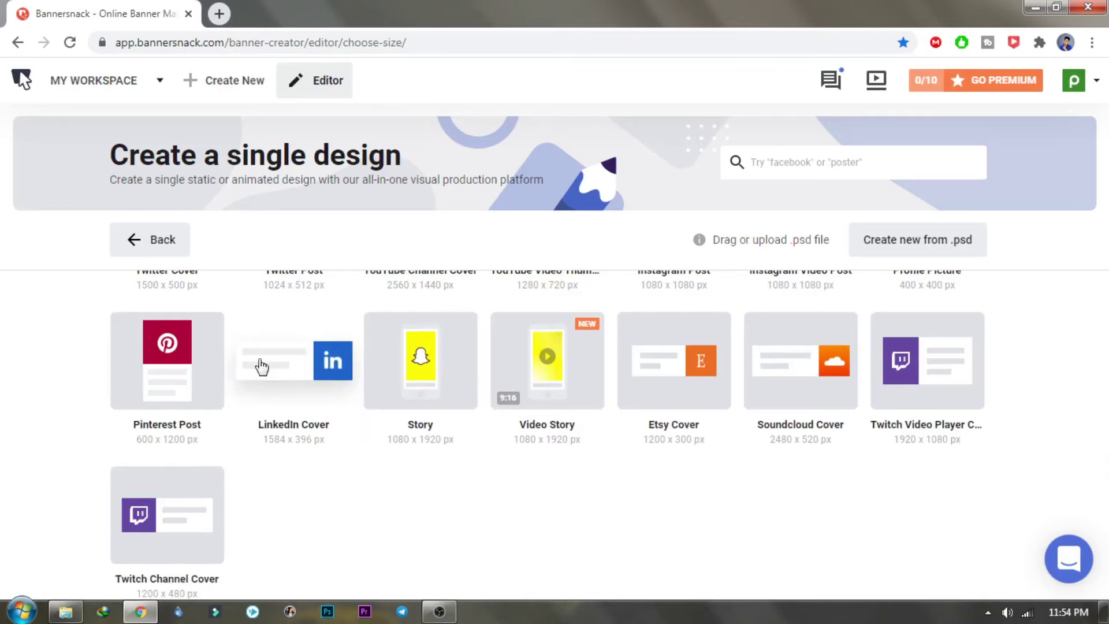
left_click(276, 364)
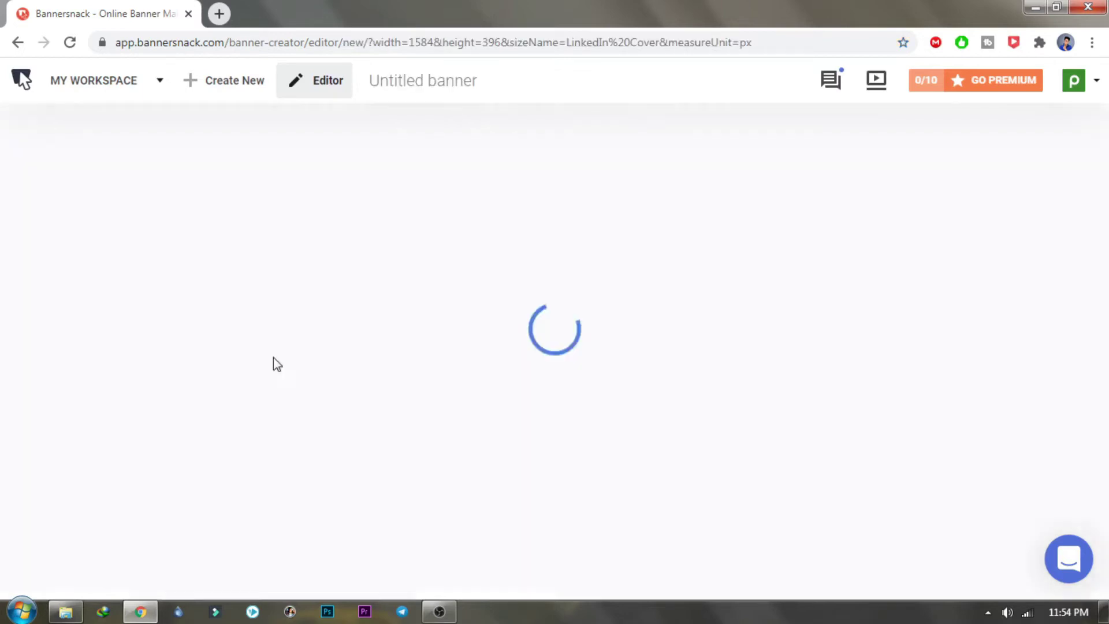
mouse_move(926, 83)
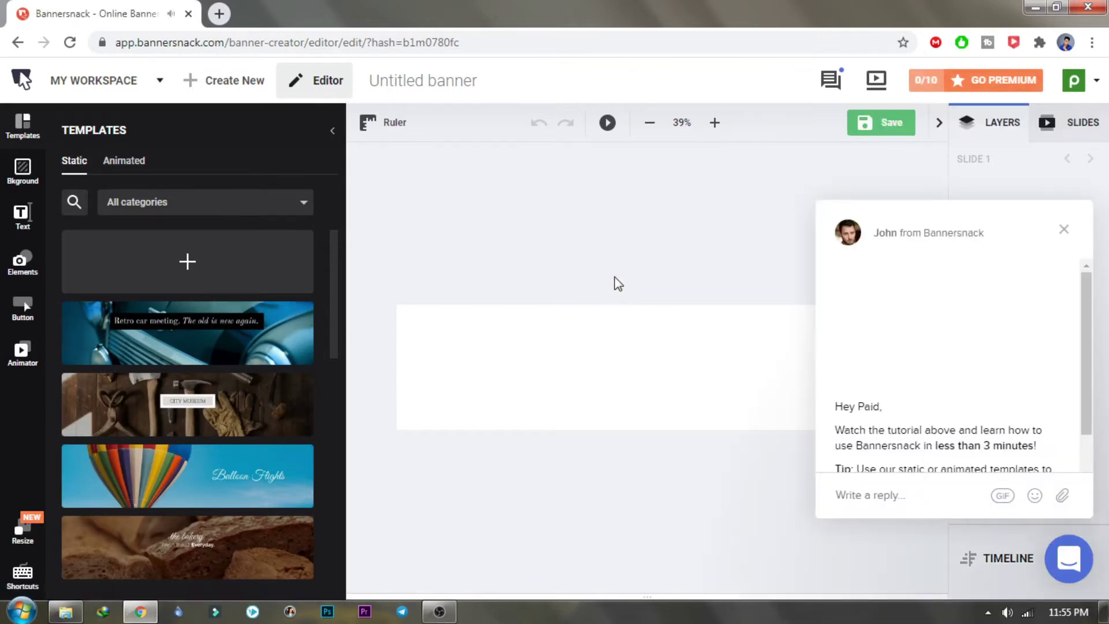
Browse the static templates in the Business, Ecommerce and Services categories.
left_click(173, 202)
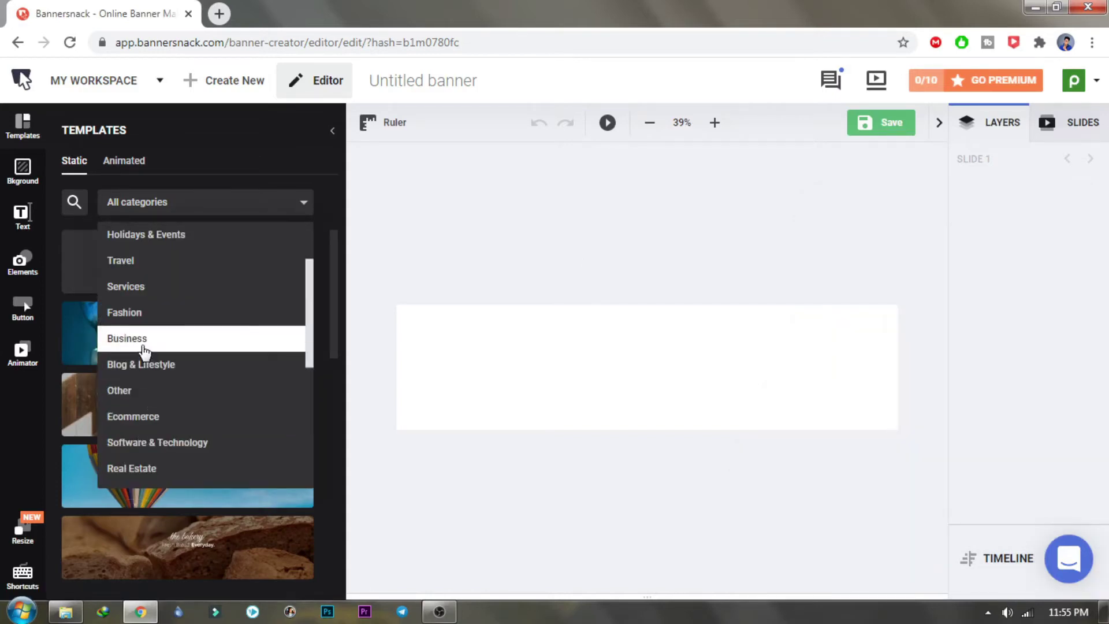
left_click(144, 347)
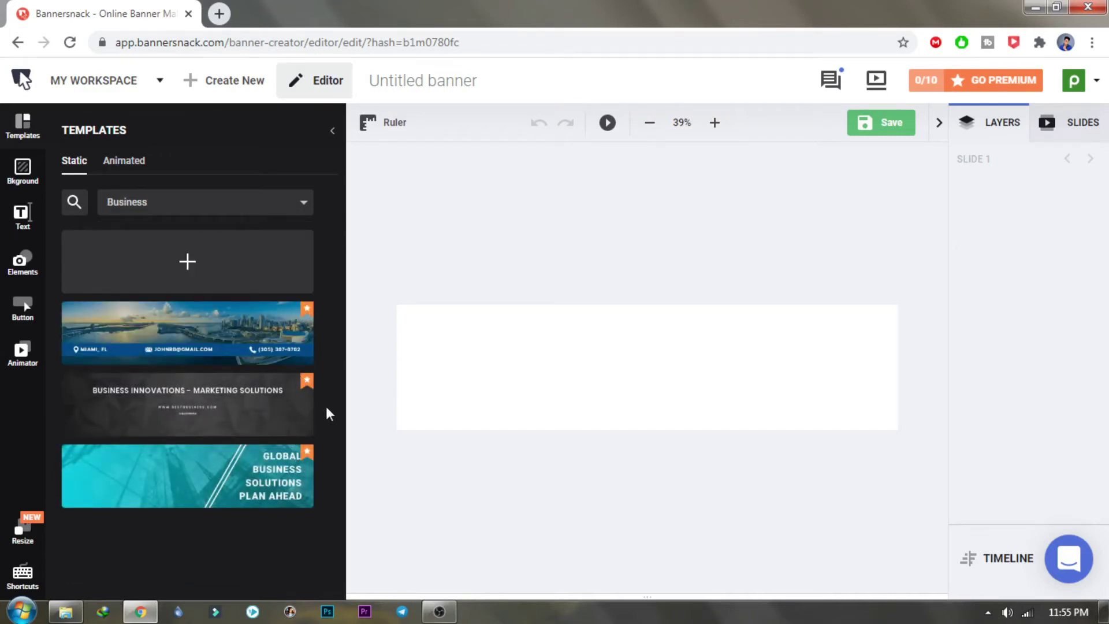
left_click(281, 208)
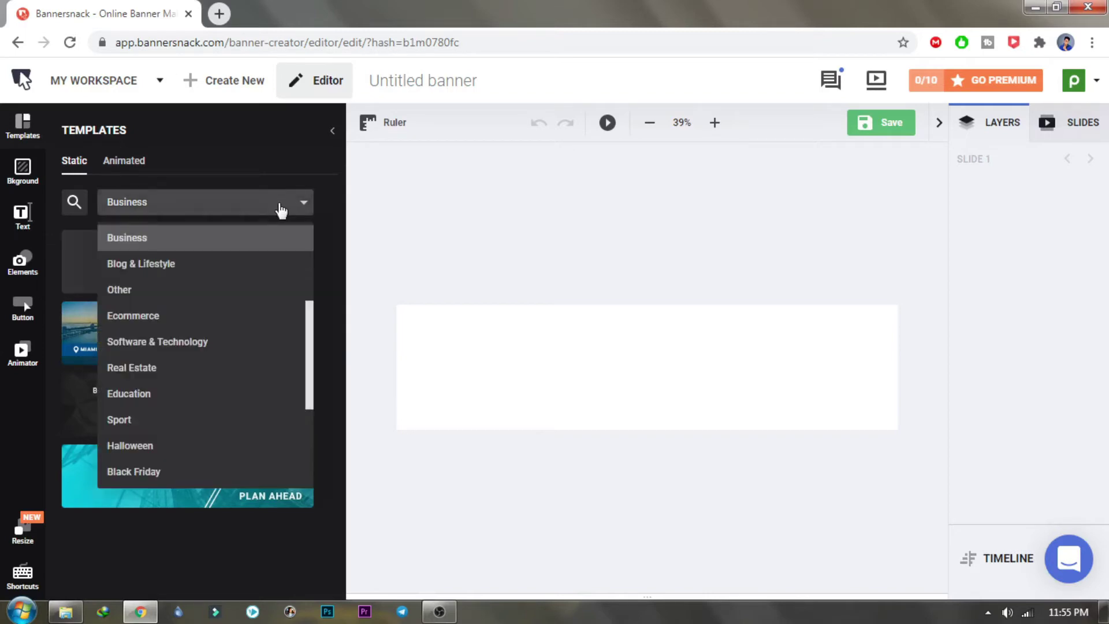
left_click(131, 316)
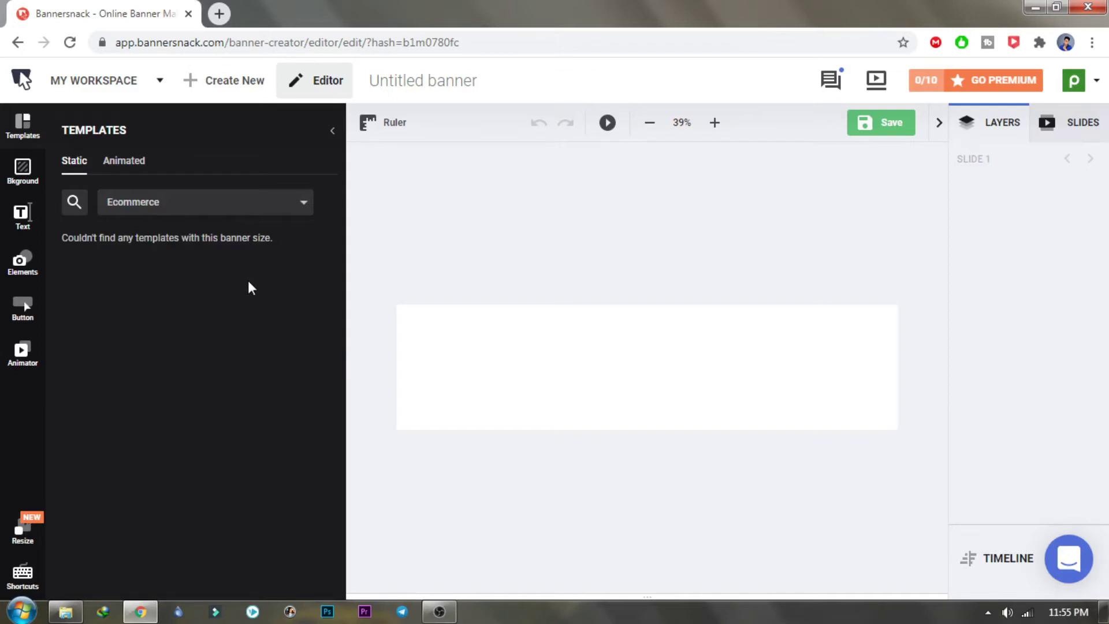
left_click(275, 207)
scroll(168, 254, "up", 5)
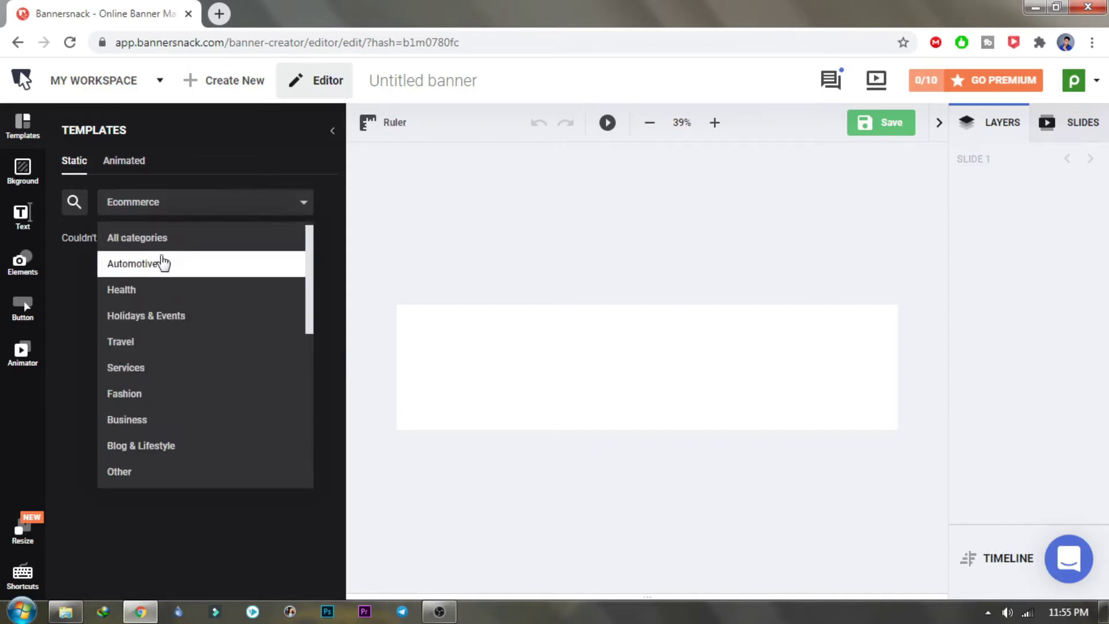
left_click(142, 370)
scroll(261, 346, "down", 1)
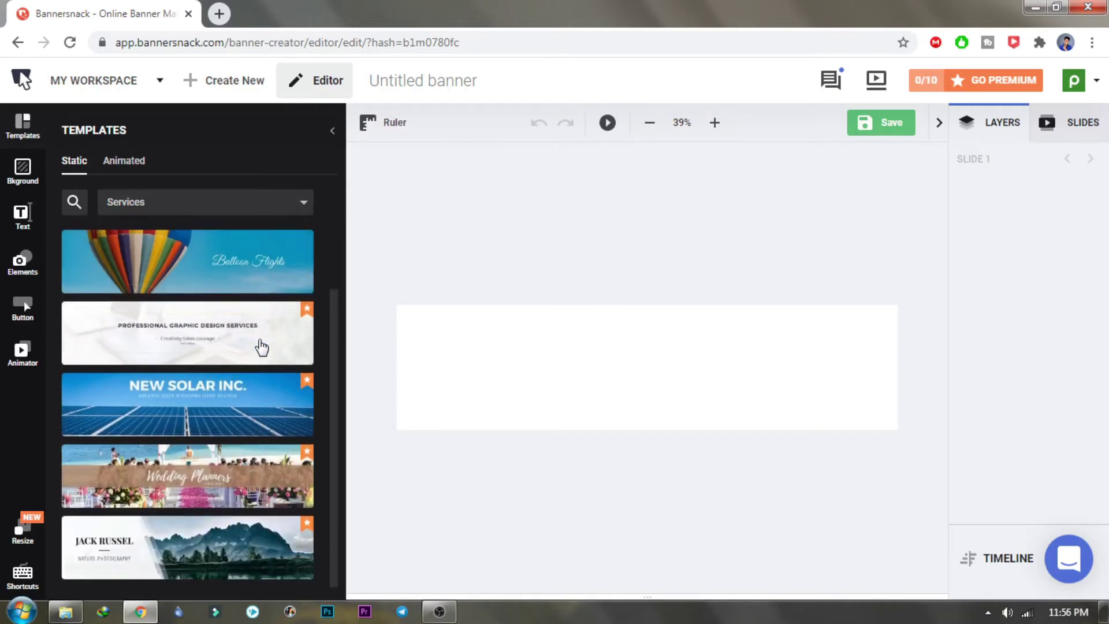
Show static templates from all categories and apply the mountain hiker template to the blank banner.
left_click(265, 212)
scroll(173, 260, "up", 2)
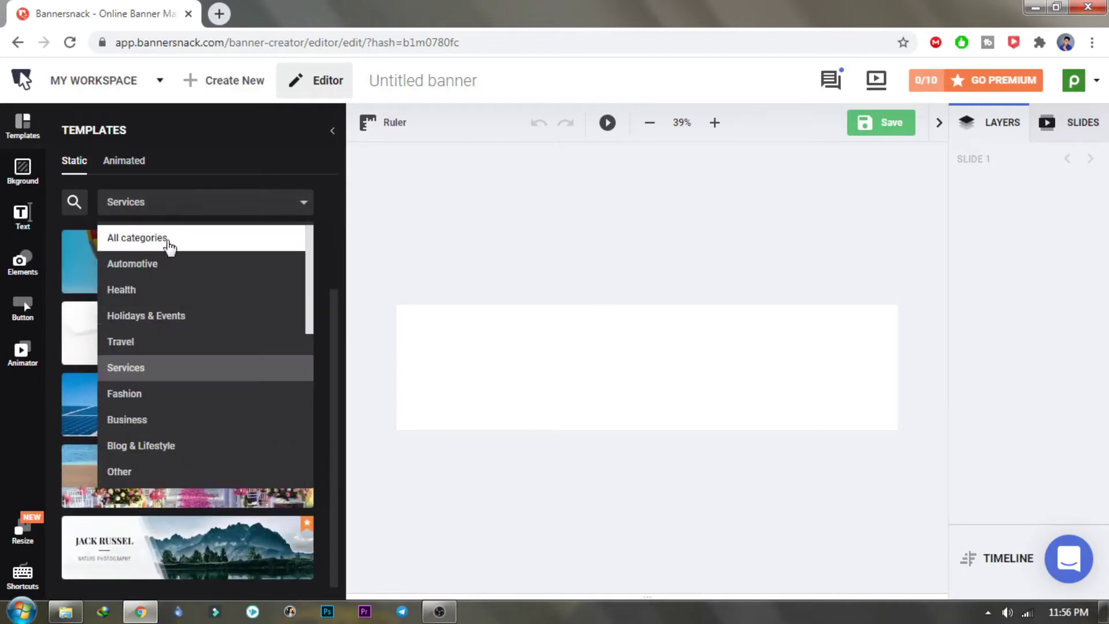
left_click(156, 238)
scroll(273, 349, "down", 3)
scroll(273, 351, "down", 3)
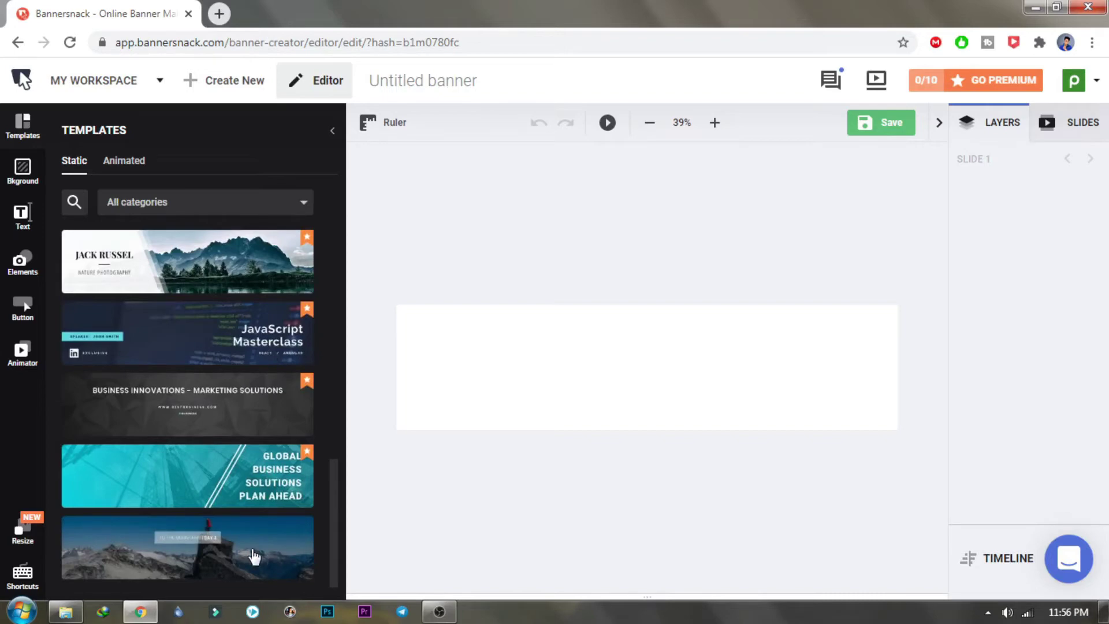
left_click_drag(237, 557, 614, 357)
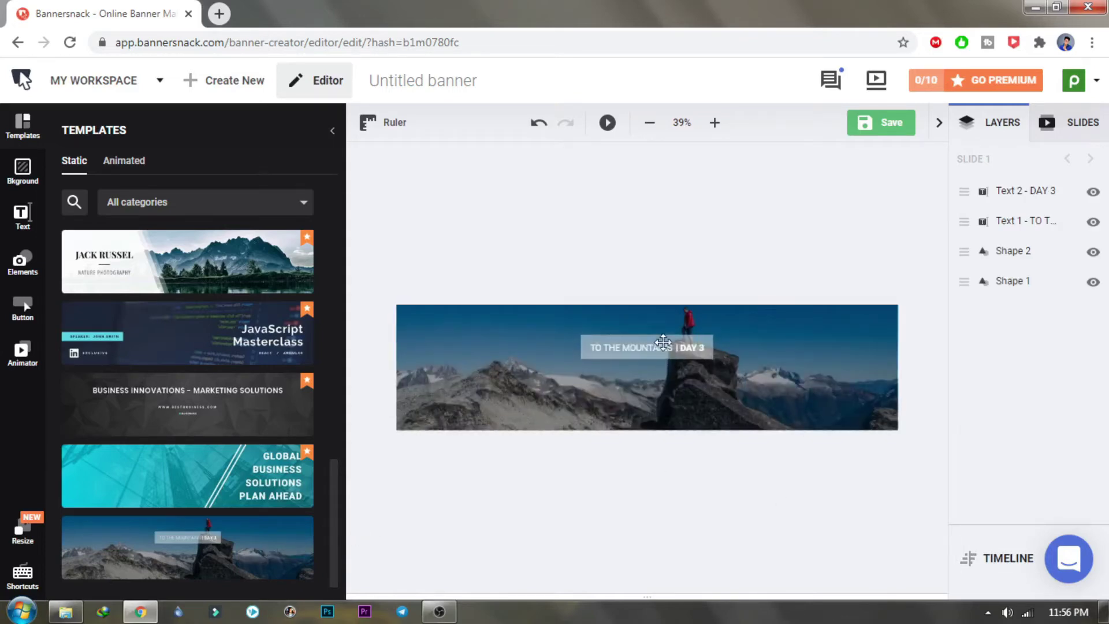
left_click(518, 396)
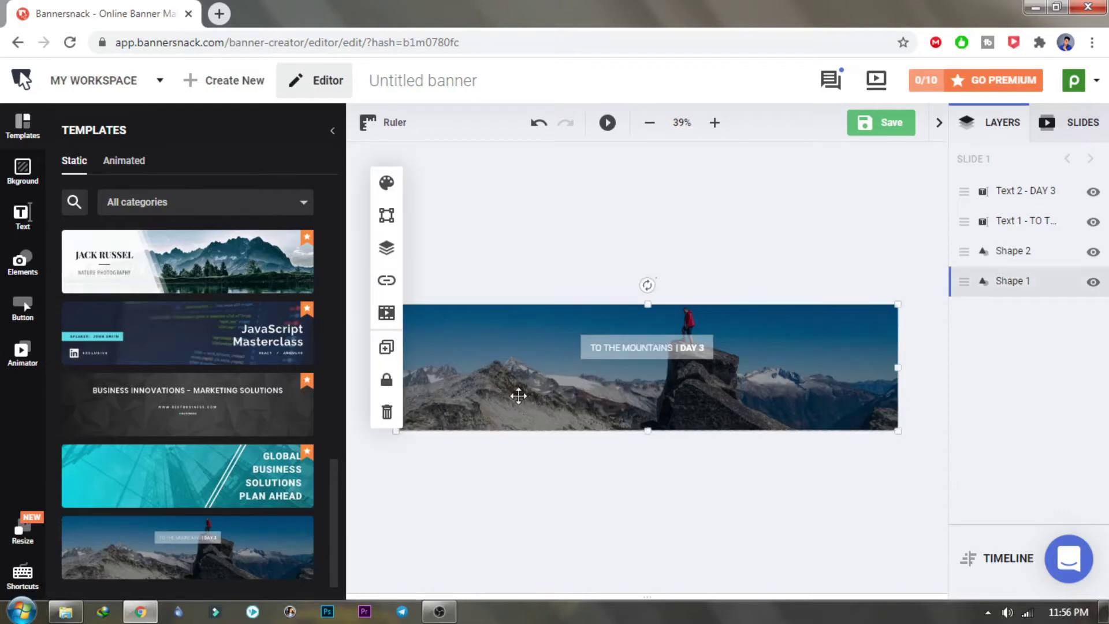
scroll(299, 447, "up", 10)
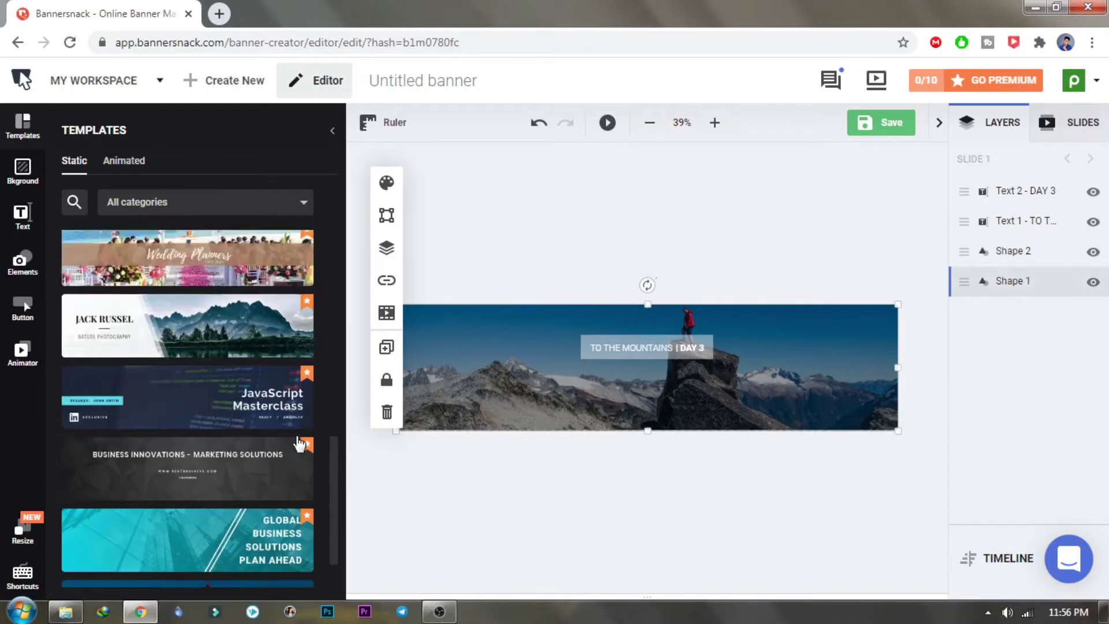
Look through the element library, including the Shapes and Recently Used collections.
left_click(25, 271)
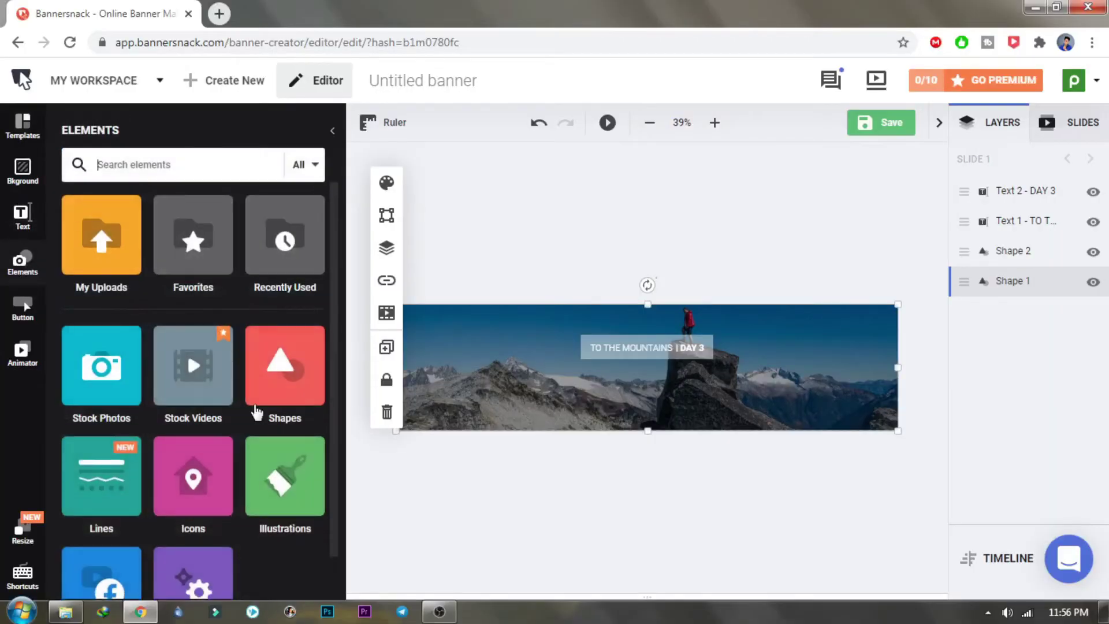
left_click(283, 374)
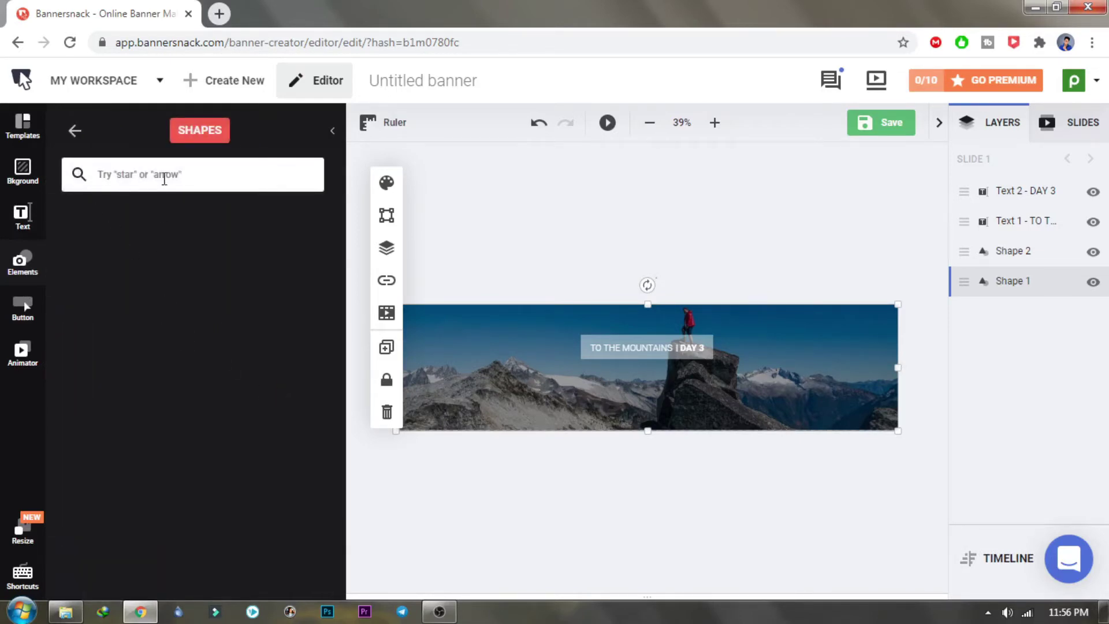
type("circle")
left_click(74, 130)
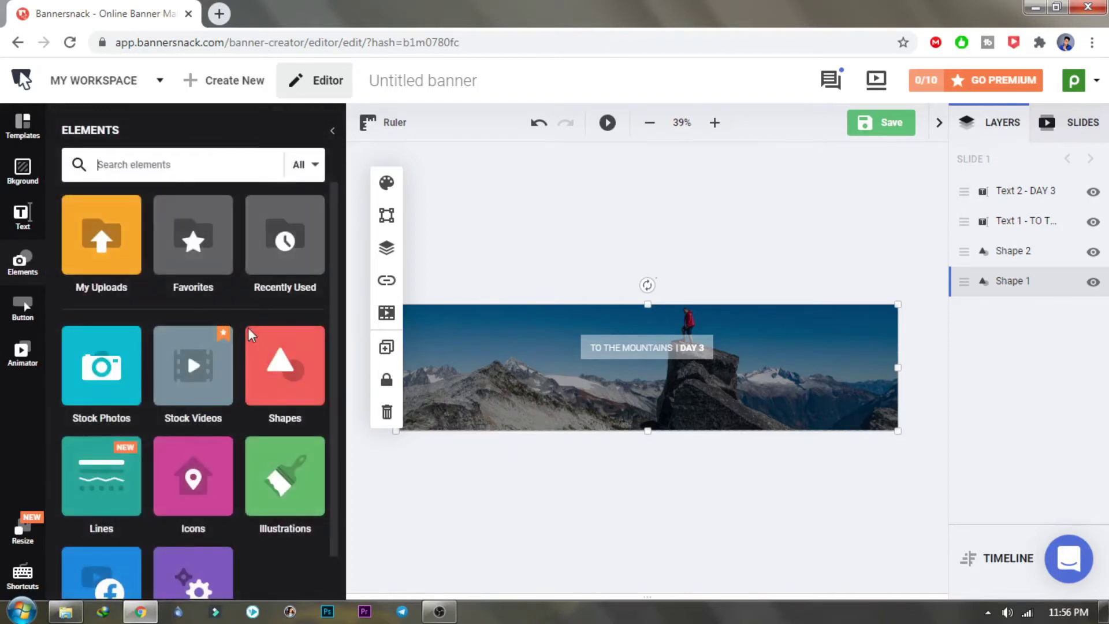
scroll(288, 387, "down", 1)
scroll(287, 384, "up", 1)
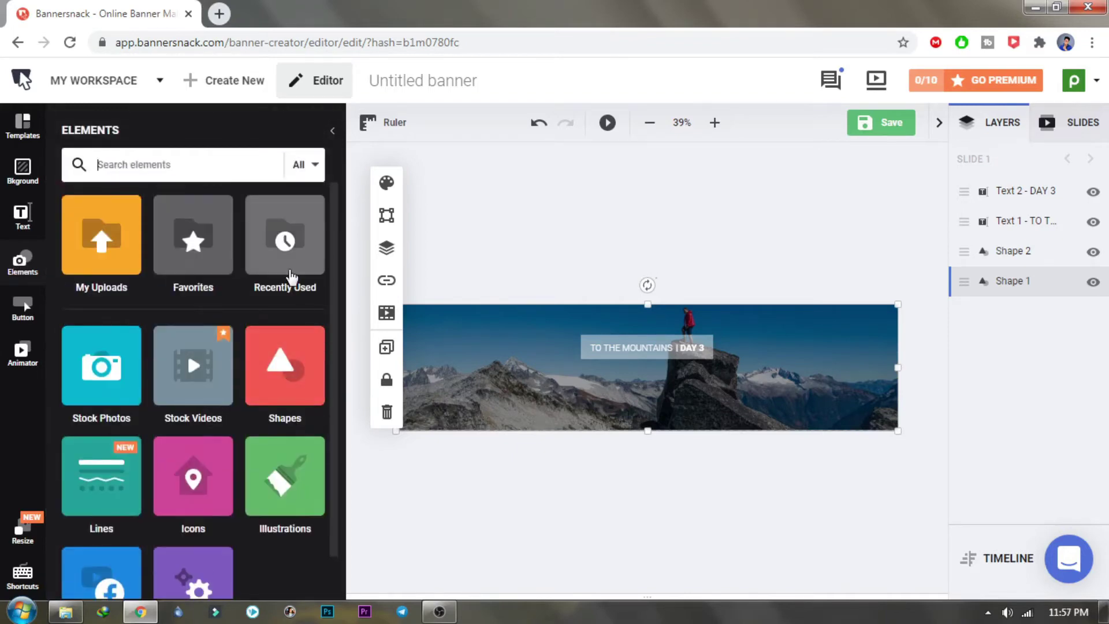
left_click(290, 259)
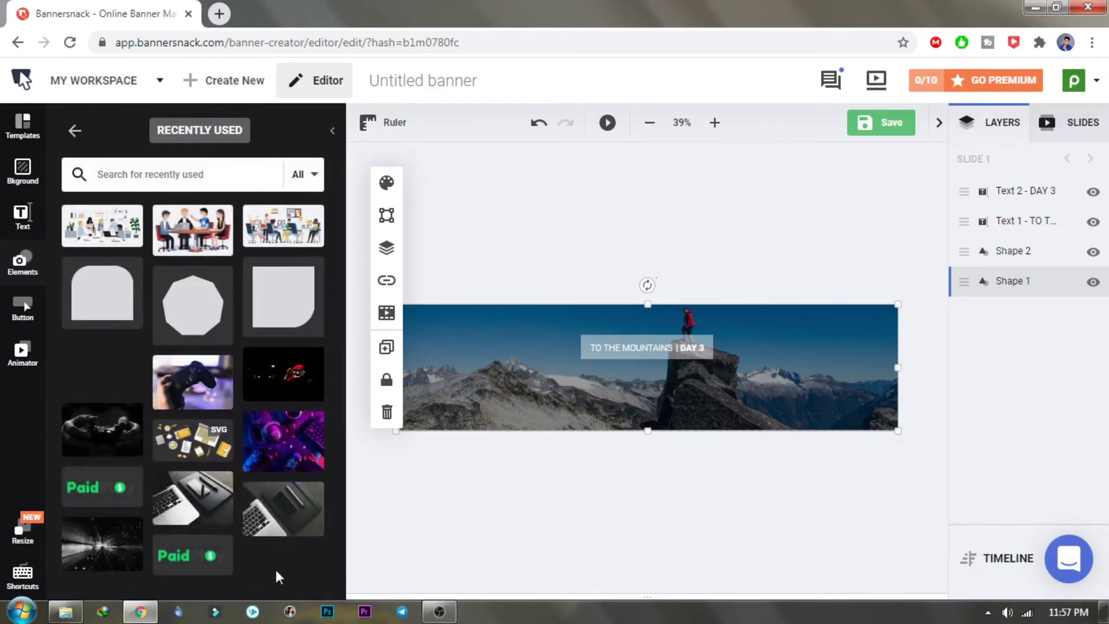
Add the square with one rounded corner to the banner, enlarge it and tilt it diagonally over the middle.
left_click(129, 399)
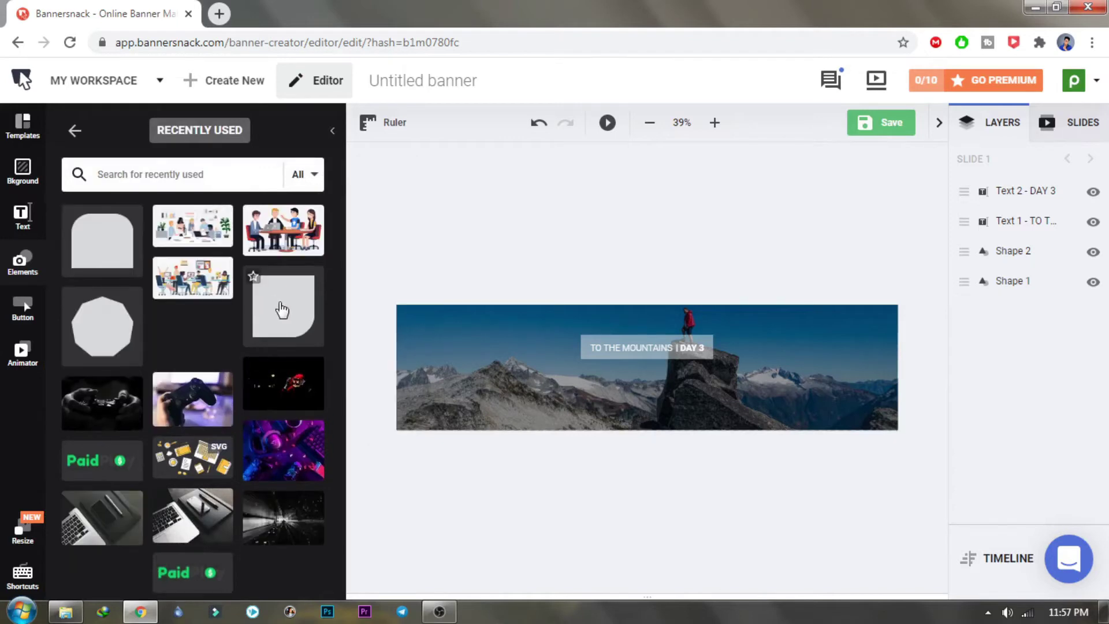
left_click_drag(298, 314, 607, 380)
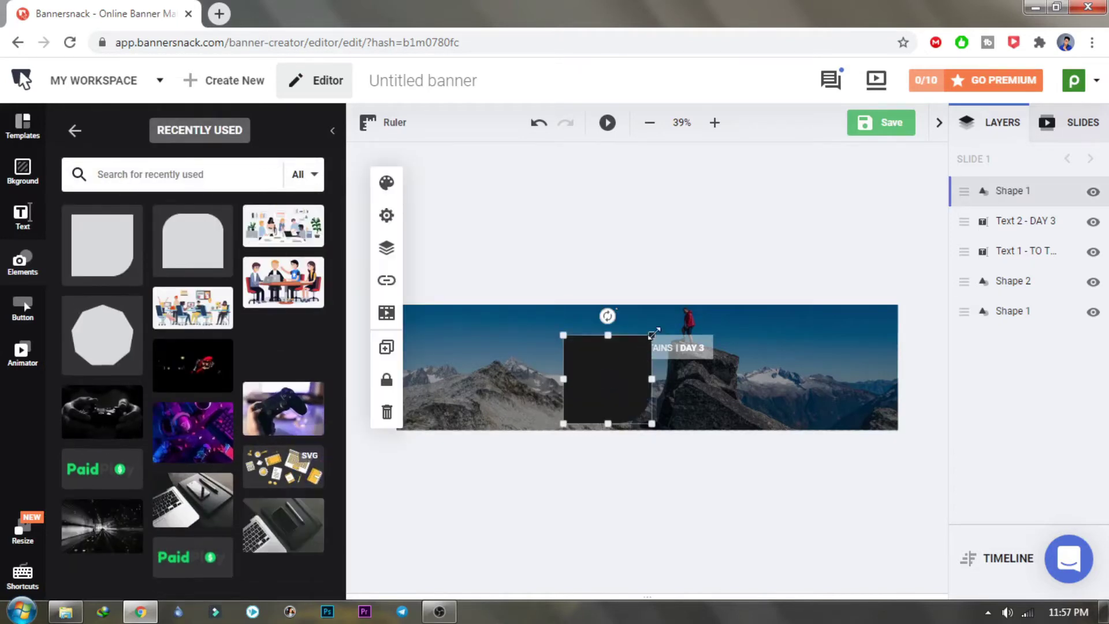
left_click_drag(608, 335, 733, 439)
left_click_drag(613, 354, 570, 323)
left_click_drag(654, 363, 638, 341)
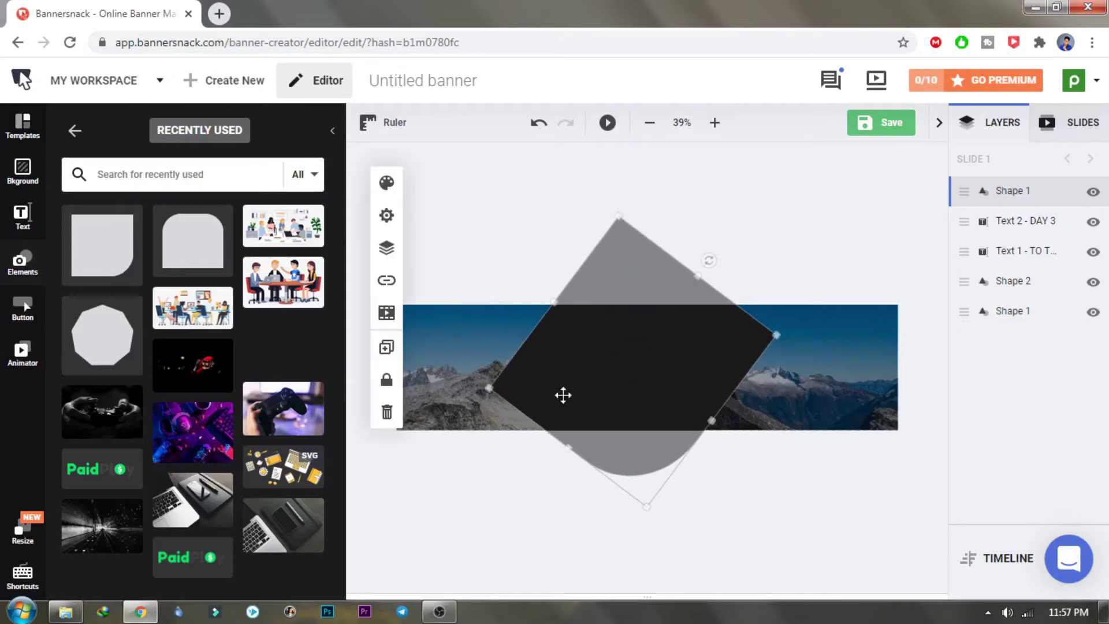
Stretch the tilted shape at both ends so it forms a diagonal band across the banner's full height.
left_click_drag(569, 447, 522, 509)
left_click_drag(695, 278, 750, 208)
left_click_drag(607, 375, 598, 407)
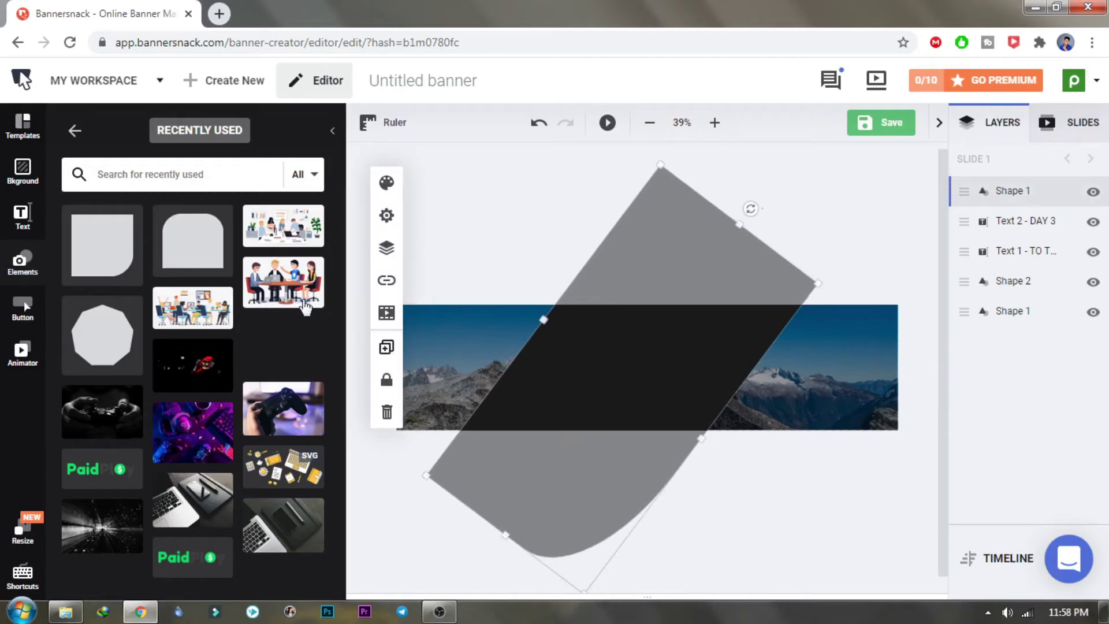
Make the diagonal band a translucent light red and place it behind the banner text.
left_click(387, 185)
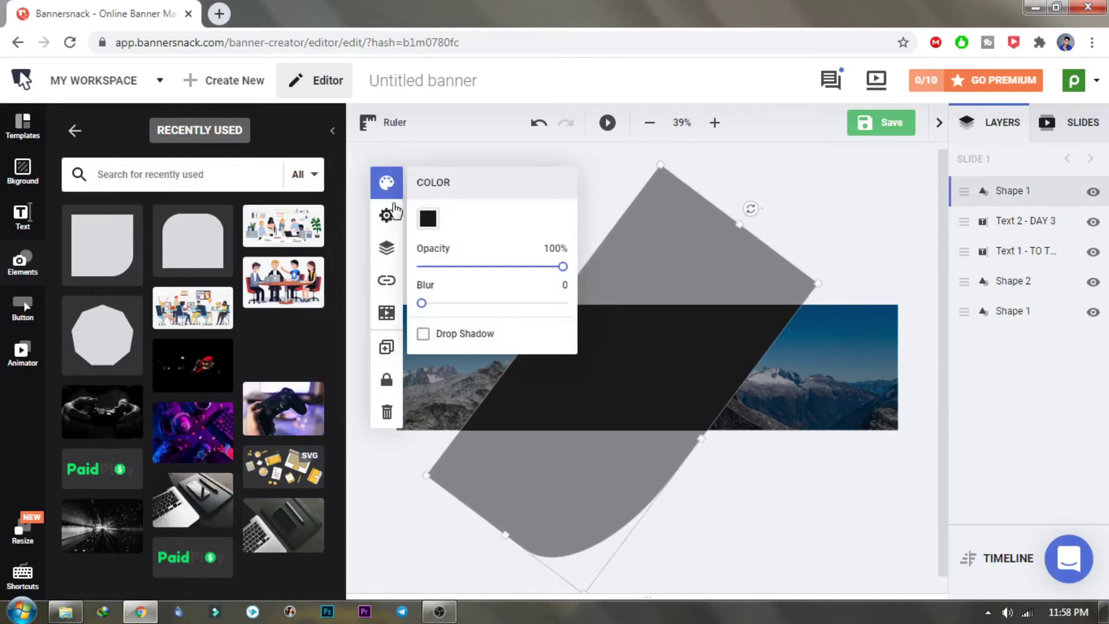
left_click(428, 219)
left_click(509, 220)
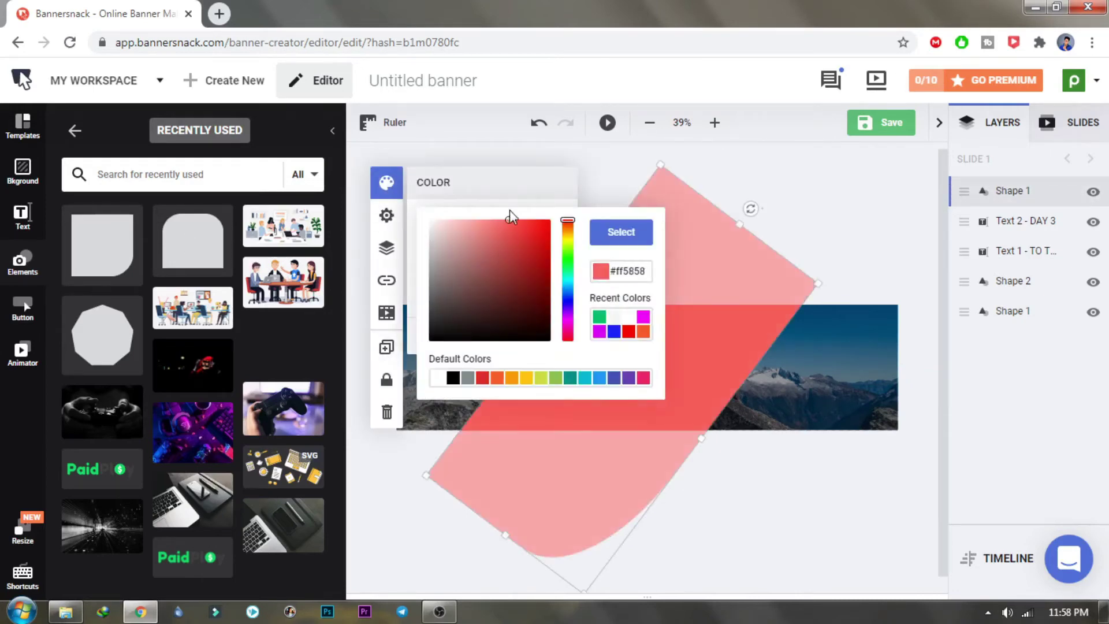
mouse_move(517, 258)
left_mouse_down()
mouse_move(532, 215)
mouse_move(497, 201)
mouse_move(516, 220)
left_mouse_up()
left_click(469, 178)
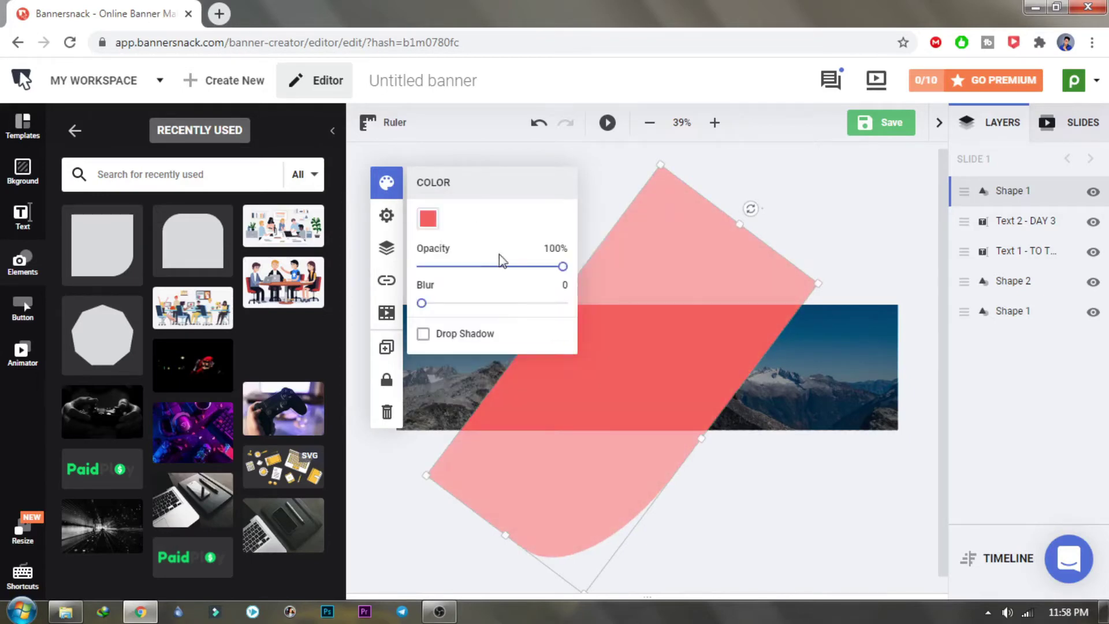
left_click(505, 266)
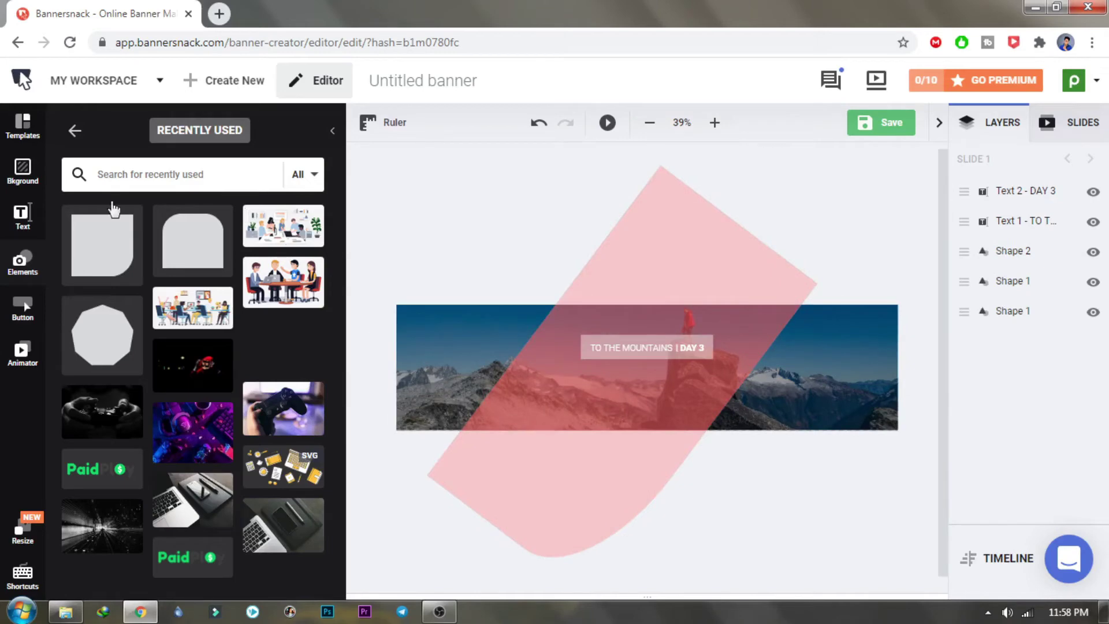
Browse the background options and apply the stock photo of a hand beside black notebooks as the banner background.
left_click(26, 138)
left_click(22, 170)
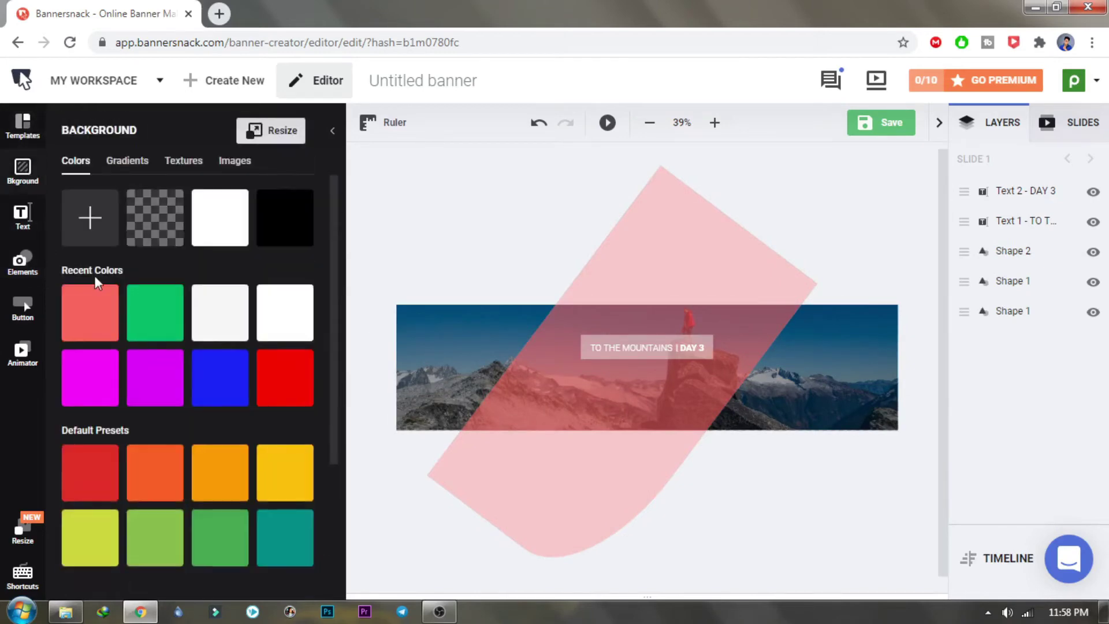
left_click(235, 163)
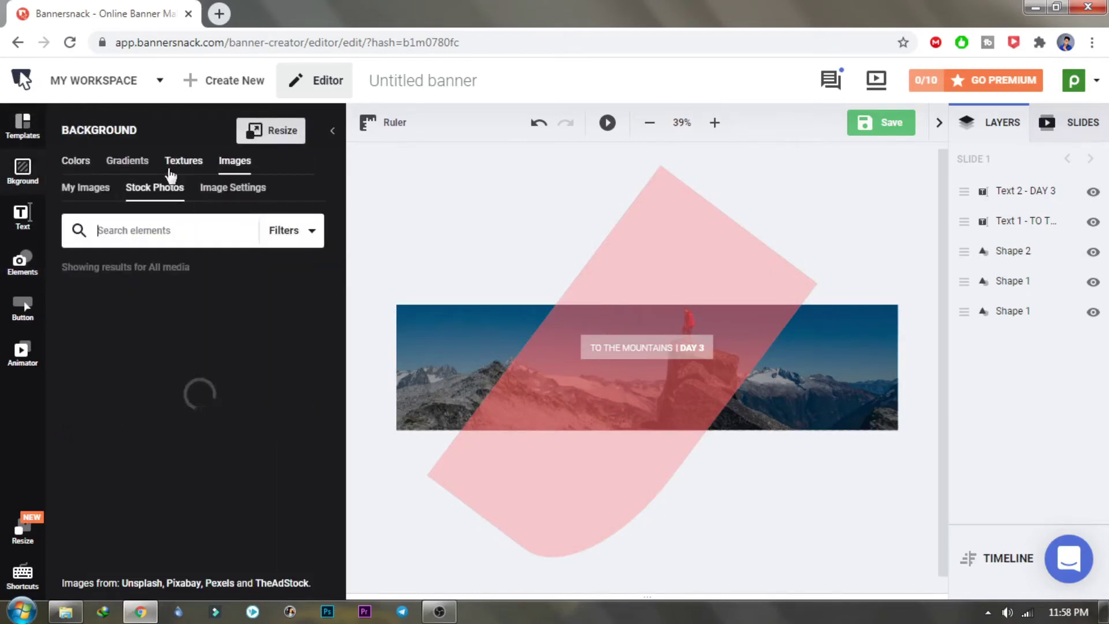
left_click(183, 165)
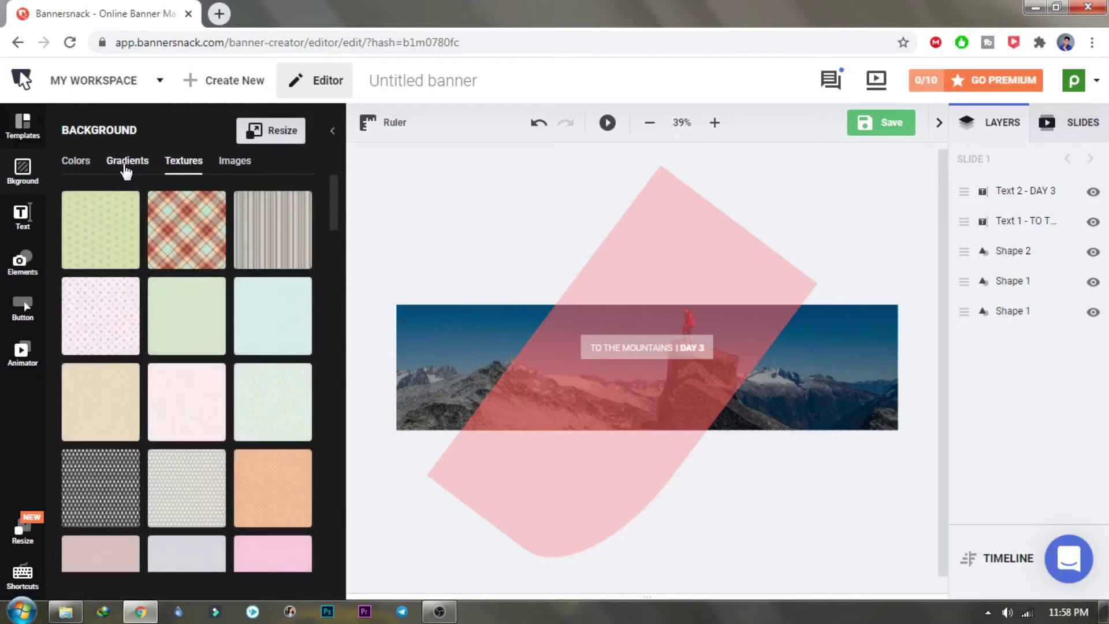
left_click(113, 165)
left_click(227, 164)
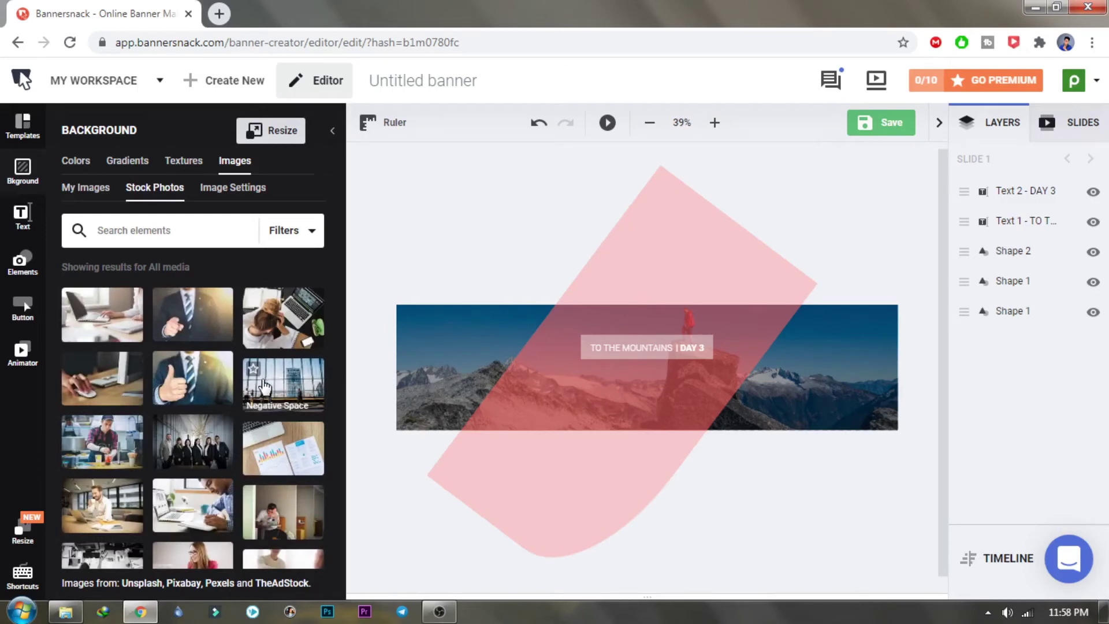
scroll(263, 386, "down", 3)
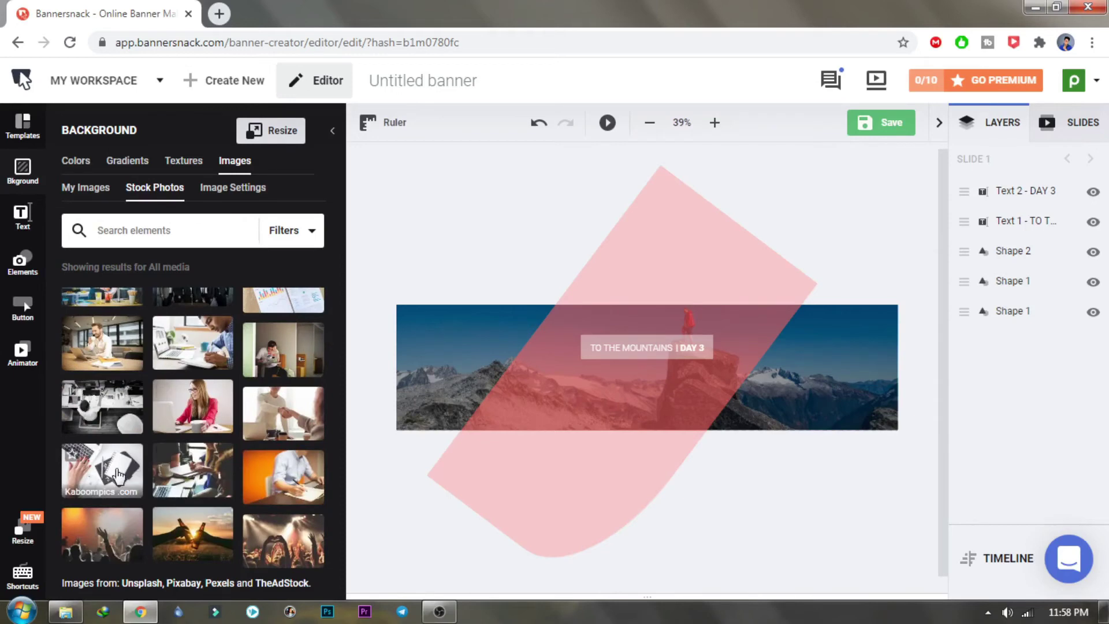
left_click(118, 475)
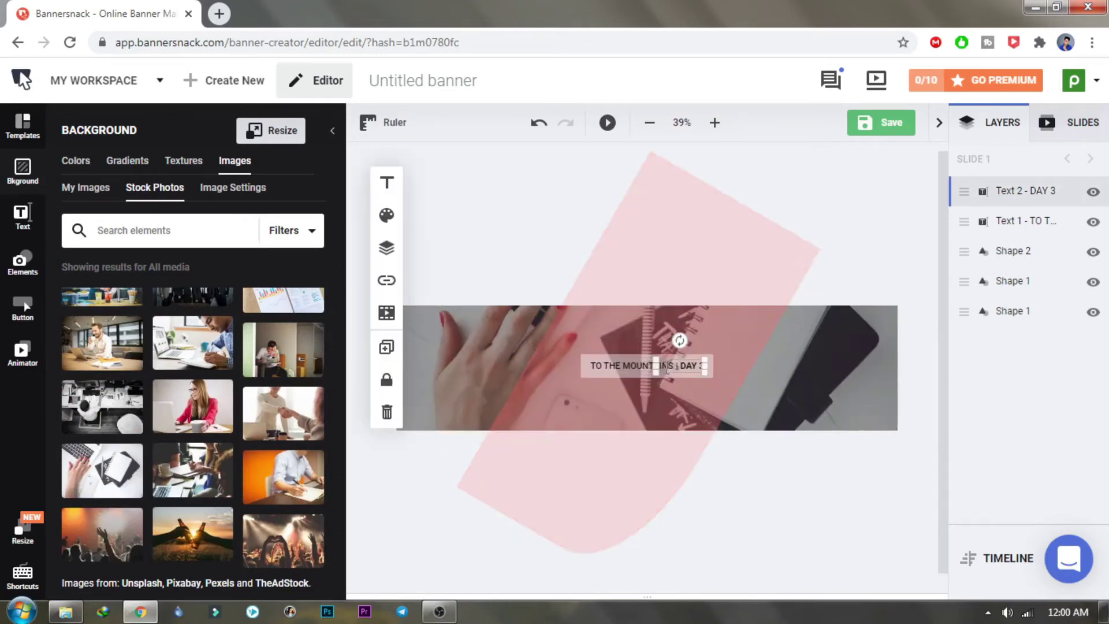
Replace the TO THE MOUNTAINS text with the profile owner's full name.
double_click(638, 366)
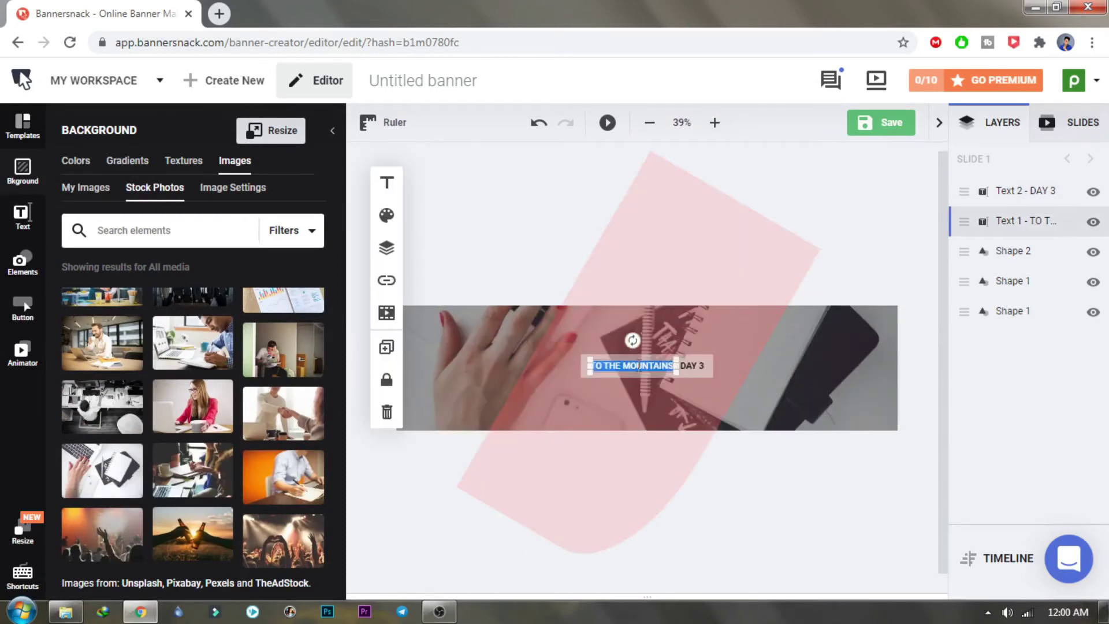
left_click(638, 366)
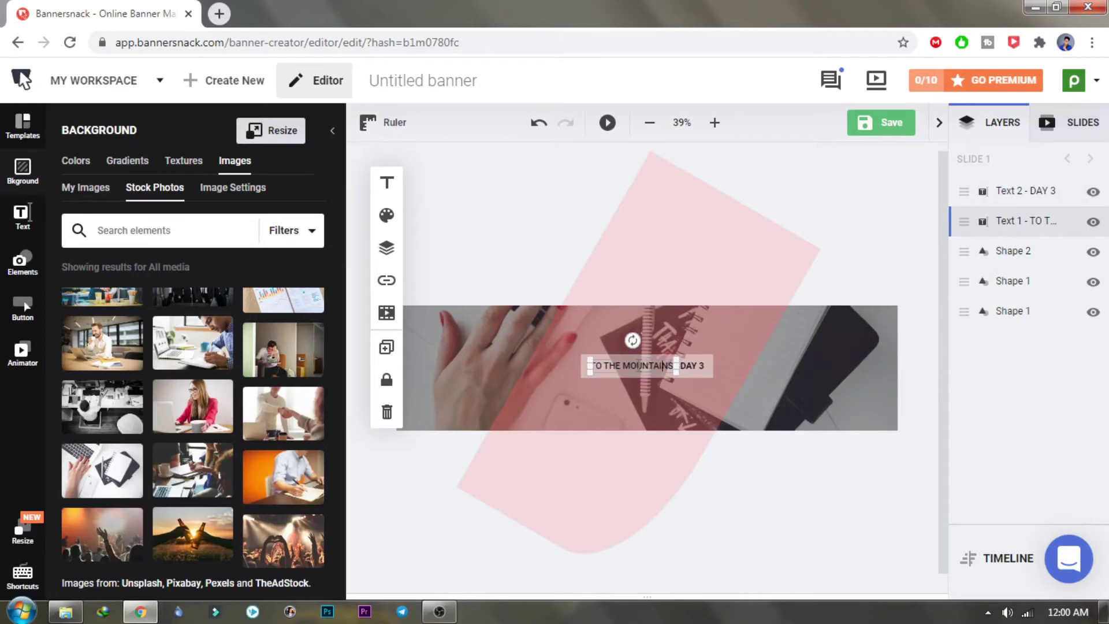
key("BackSpace")
key("BackSpace")
key("BackSpace")
key("BackSpace")
key("BackSpace")
key("BackSpace")
key("BackSpace")
key("BackSpace")
key("BackSpace")
key("BackSpace")
key("BackSpace")
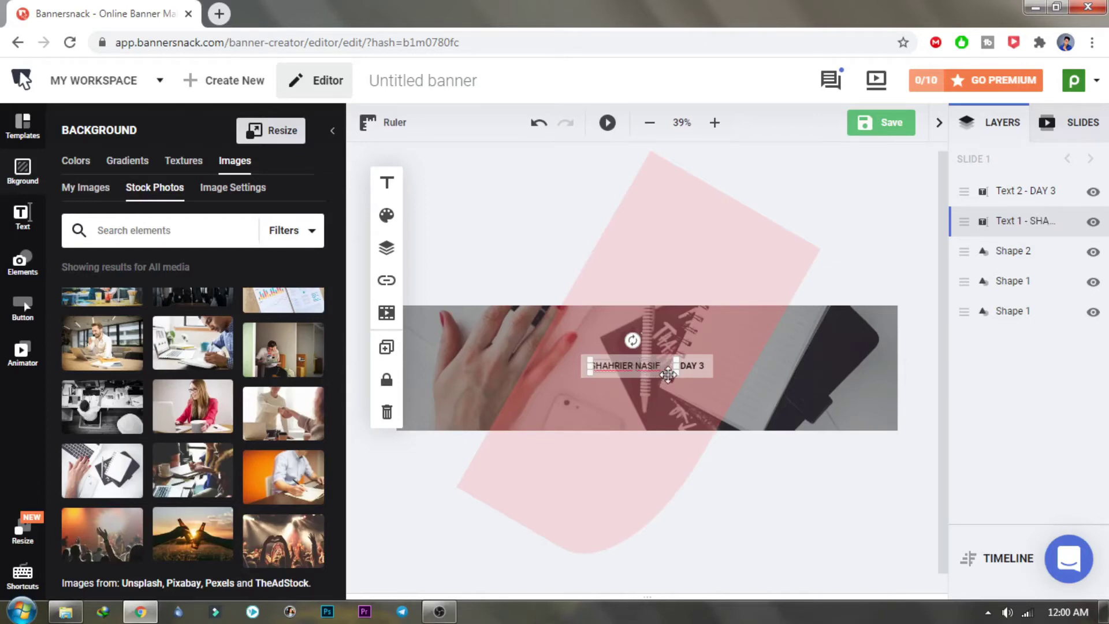
Delete the DAY 3 text beside the name.
left_click_drag(676, 365, 659, 366)
left_click(688, 365)
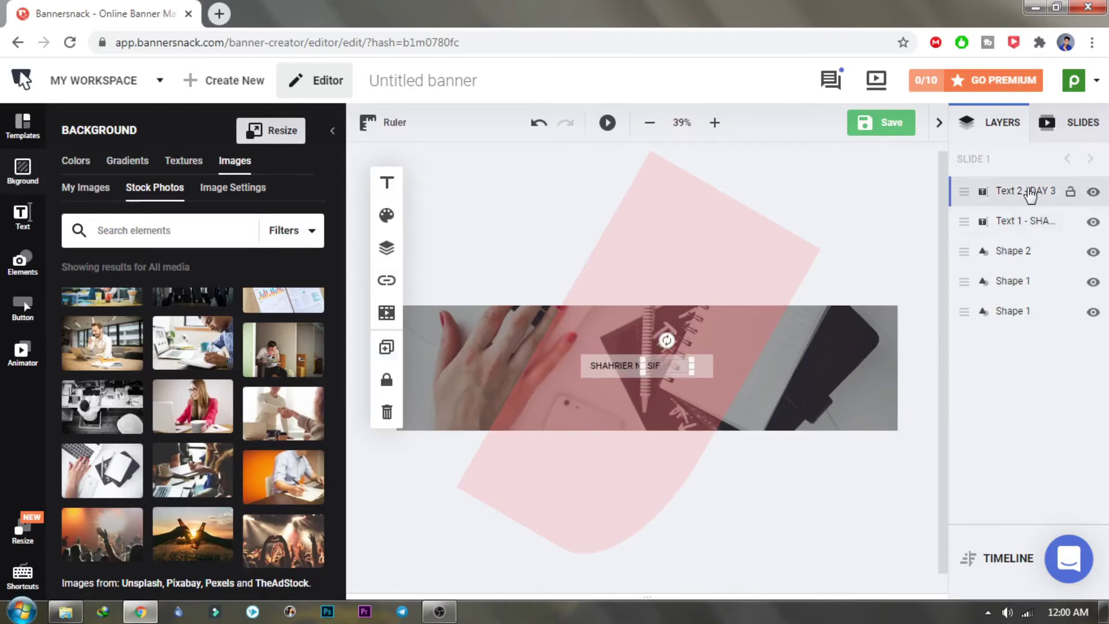
key("Delete")
Center-align the name text and choose another font weight for it.
left_click(387, 183)
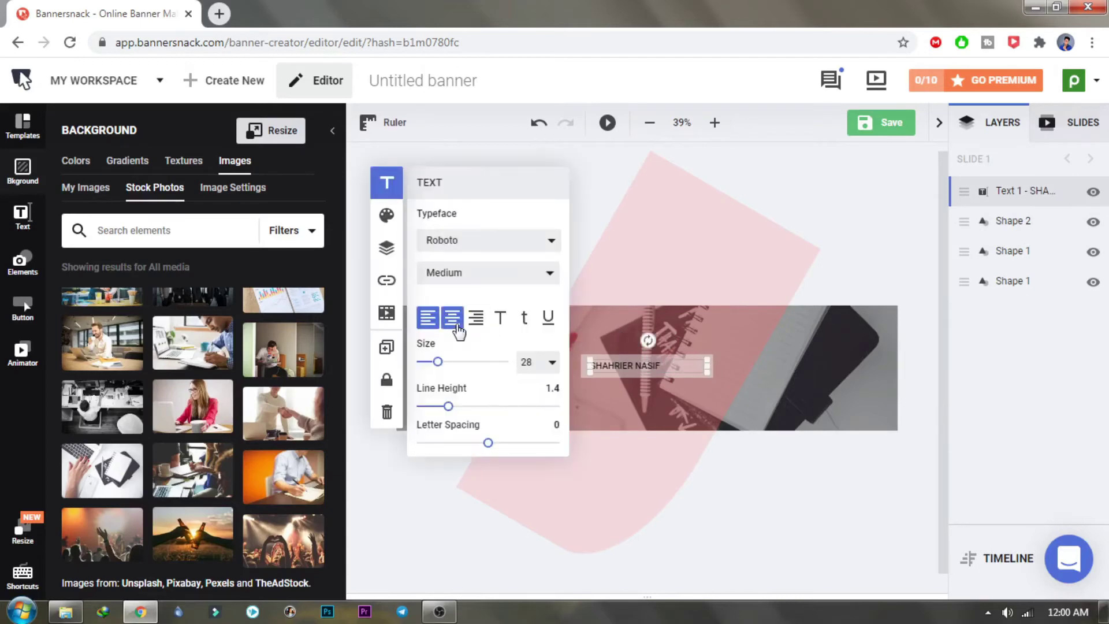
left_click(453, 315)
left_click(491, 270)
left_click(450, 426)
Try the Slackey typeface on the name text.
left_click(488, 240)
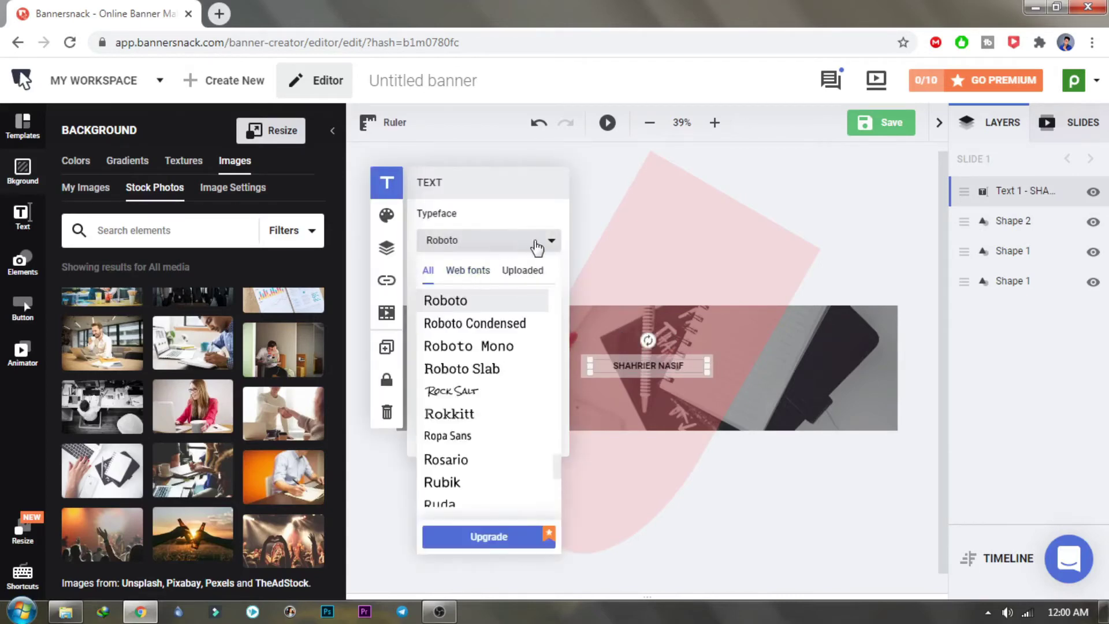
left_click(495, 241)
left_click(495, 241)
scroll(496, 405, "down", 5)
scroll(501, 406, "down", 2)
left_click(499, 403)
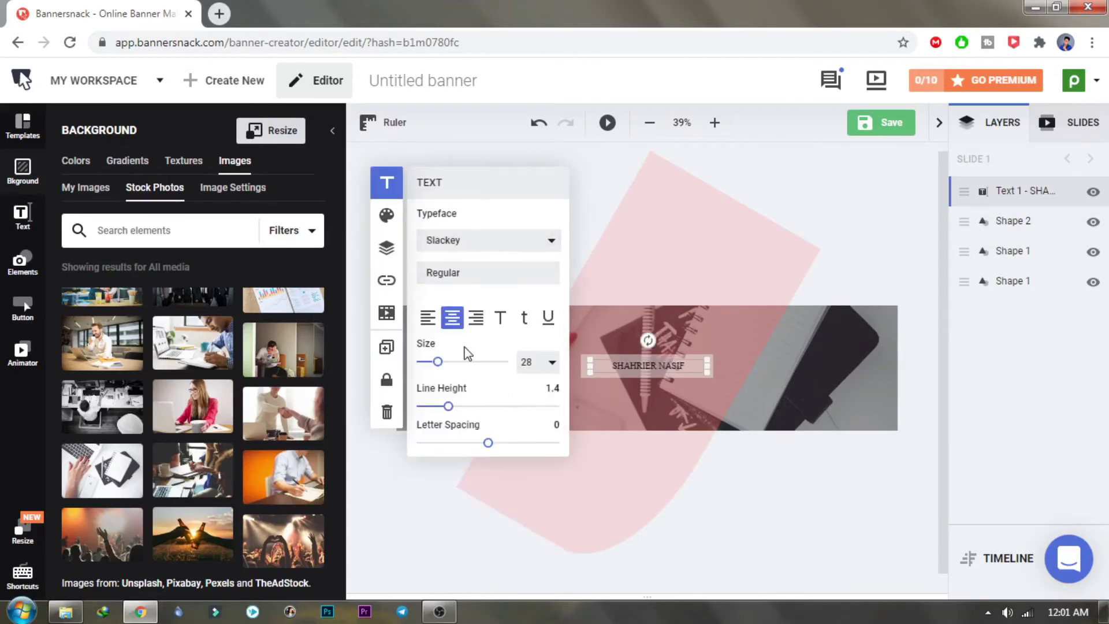
Set the name's typeface to Staatliches, then enlarge the text and keep it centered on the strip.
left_click(481, 240)
scroll(476, 407, "down", 5)
scroll(476, 408, "up", 3)
left_click(478, 359)
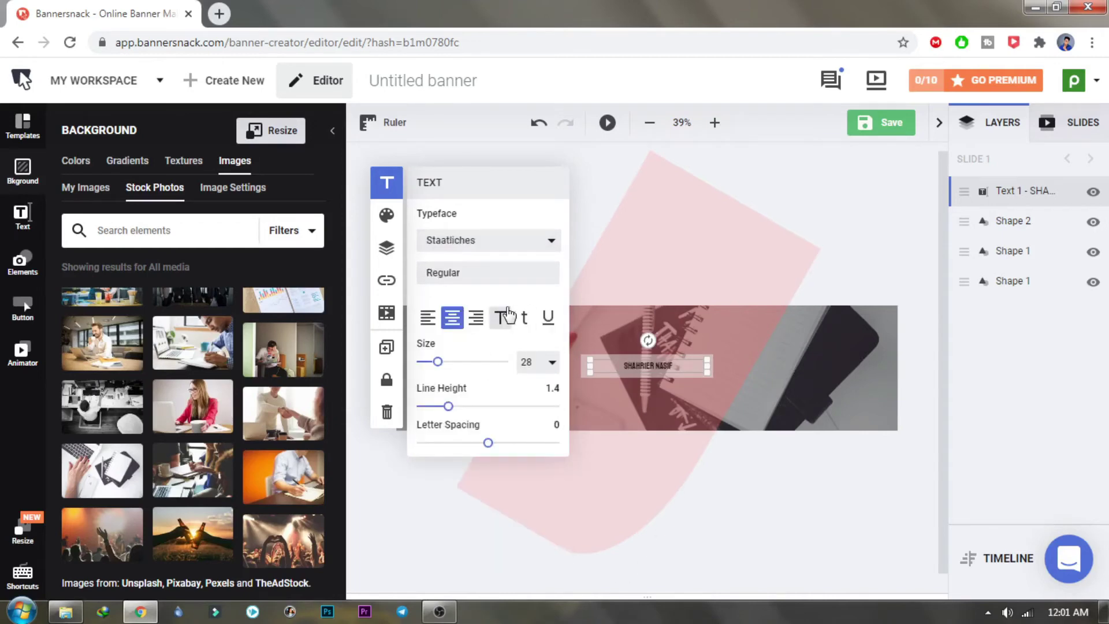
left_click(450, 362)
left_click_drag(649, 371, 648, 367)
Recolor the translucent diagonal band to a bright cyan blue.
left_click(652, 345)
left_click(380, 188)
left_click(512, 244)
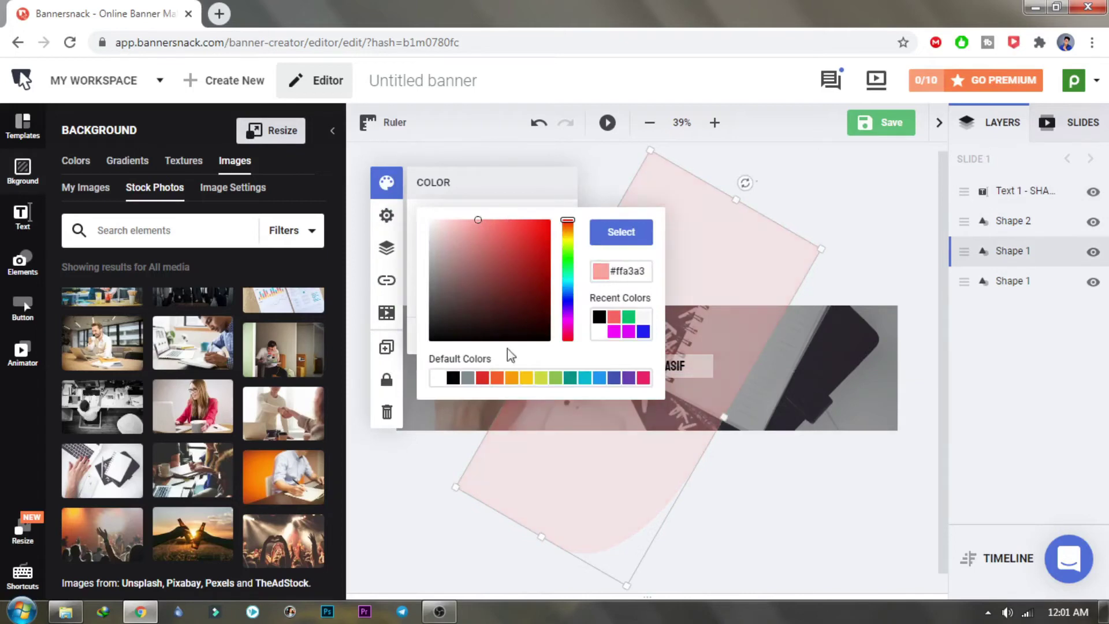
left_click(512, 380)
left_click(572, 383)
left_click_drag(546, 229, 525, 257)
left_click(568, 286)
left_click(551, 220)
left_click(703, 400)
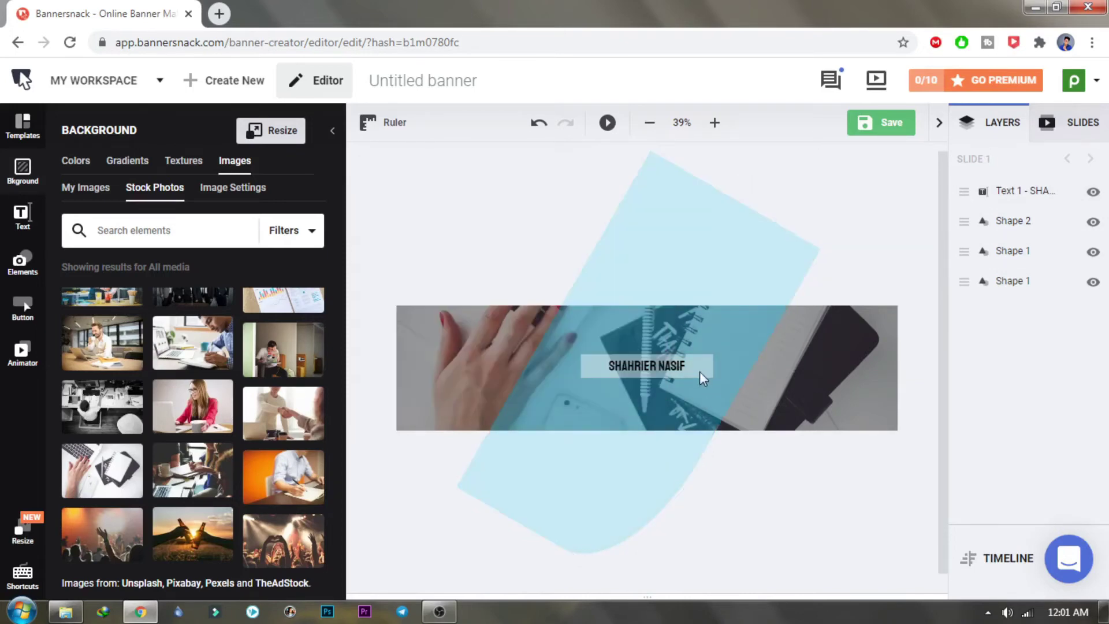
Widen the name's text box slightly toward the right.
left_click(701, 374)
left_click(387, 215)
left_click_drag(711, 376, 724, 376)
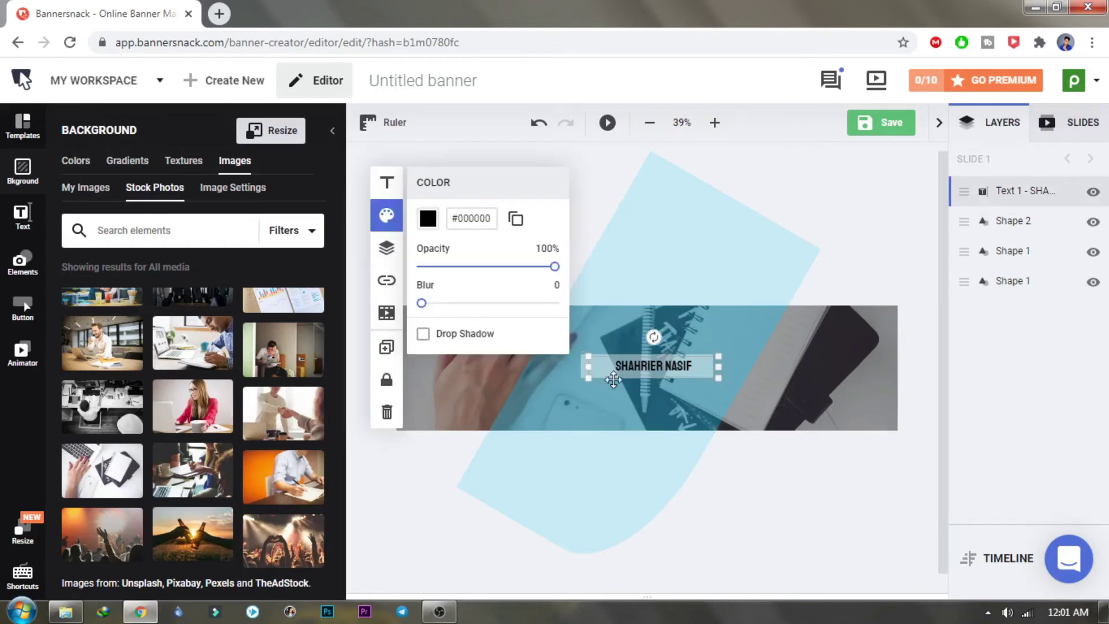
left_click(606, 200)
Set the strip behind the name to a solid #ffffff fill with 100% opacity.
left_click(584, 363)
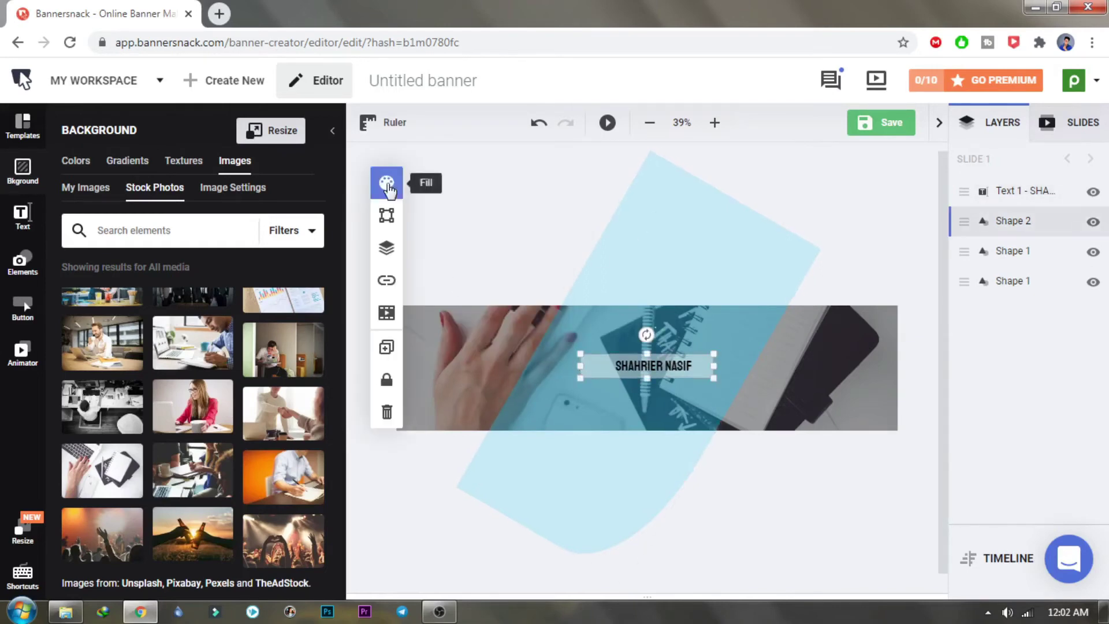
left_click(388, 185)
left_click(428, 245)
left_click(476, 184)
left_click_drag(470, 289, 656, 290)
left_click(428, 245)
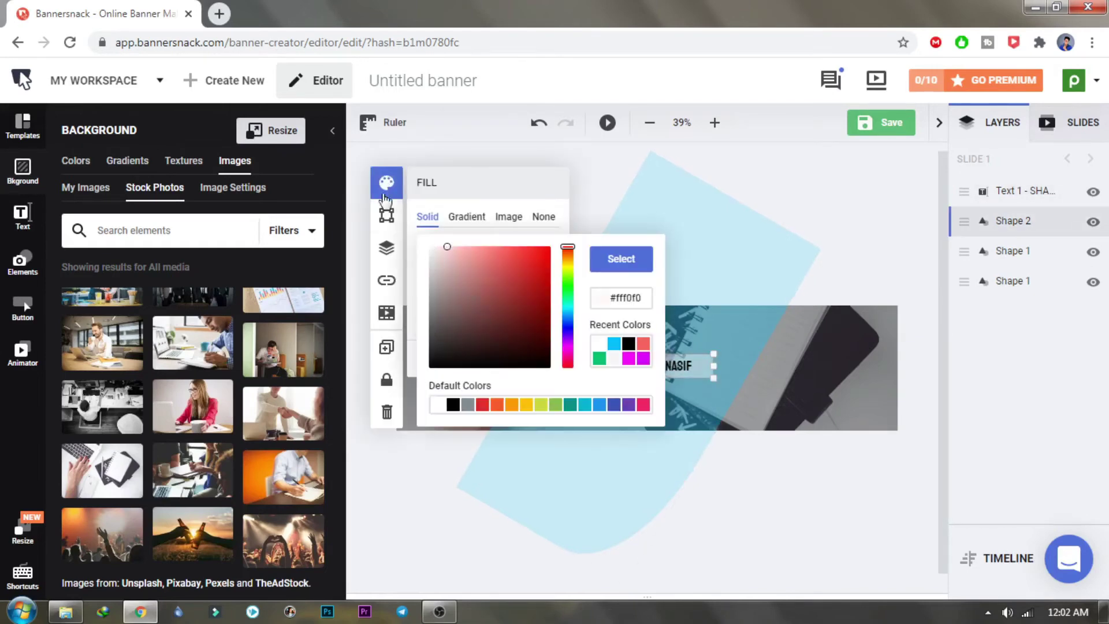
left_click(617, 257)
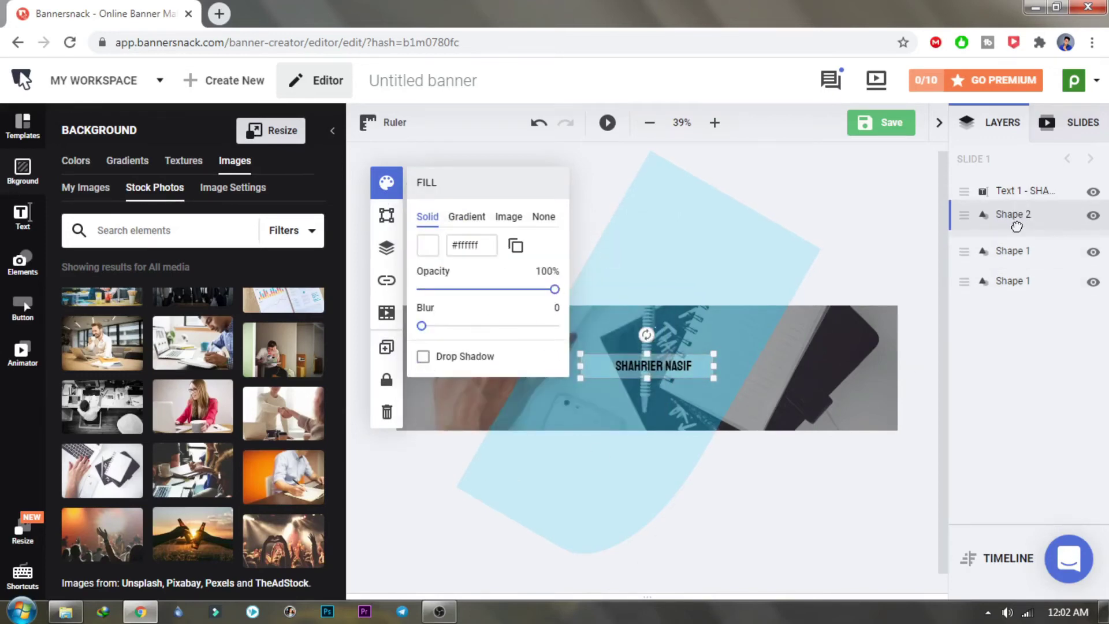
left_click(777, 510)
Fill the strip behind the name with black (#000000) and color the name text white.
left_click(571, 370)
left_click(383, 183)
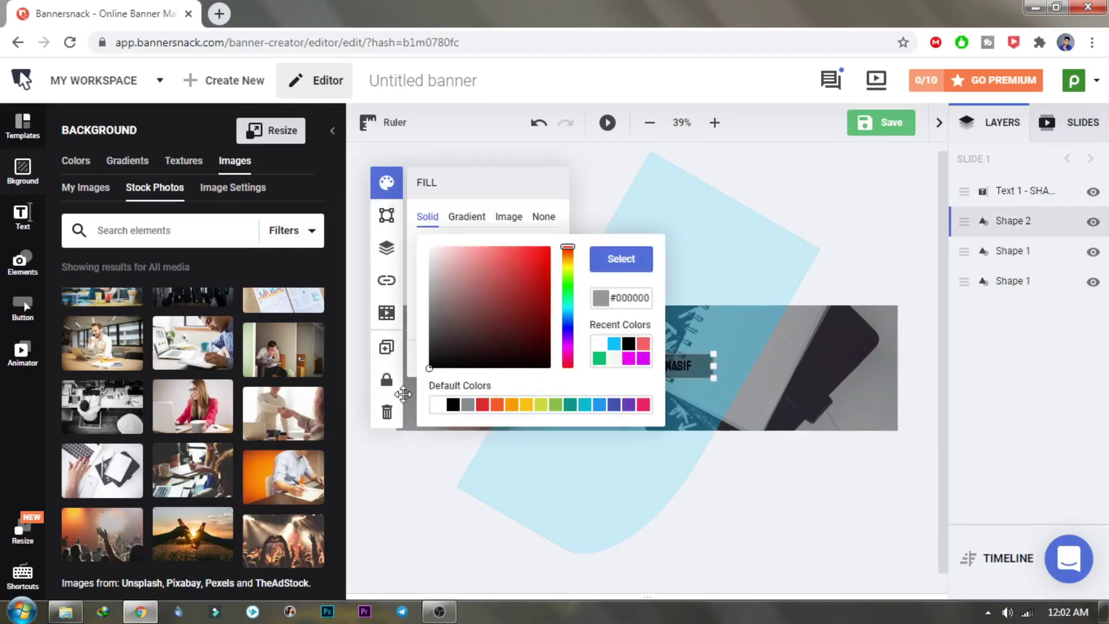
left_click(612, 365)
left_click(386, 215)
left_click(790, 500)
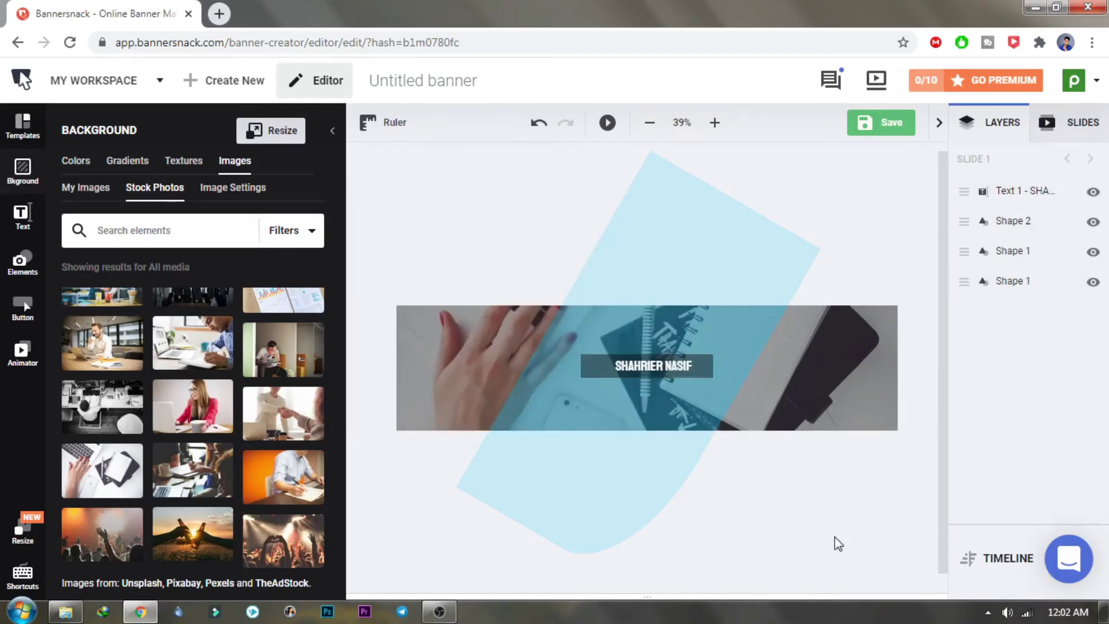
Replace the banner background with the stock photo of a person typing on a laptop at a desk.
scroll(191, 437, "down", 2)
scroll(206, 434, "up", 5)
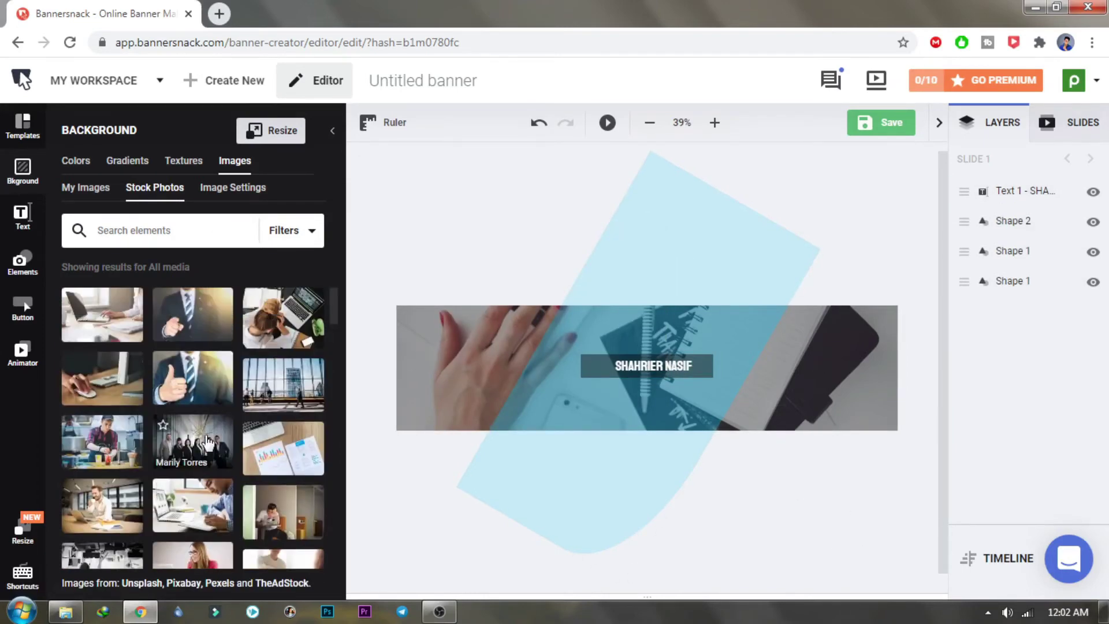
left_click(102, 315)
Move the name text slightly left to center it on the dark strip.
left_click(664, 366)
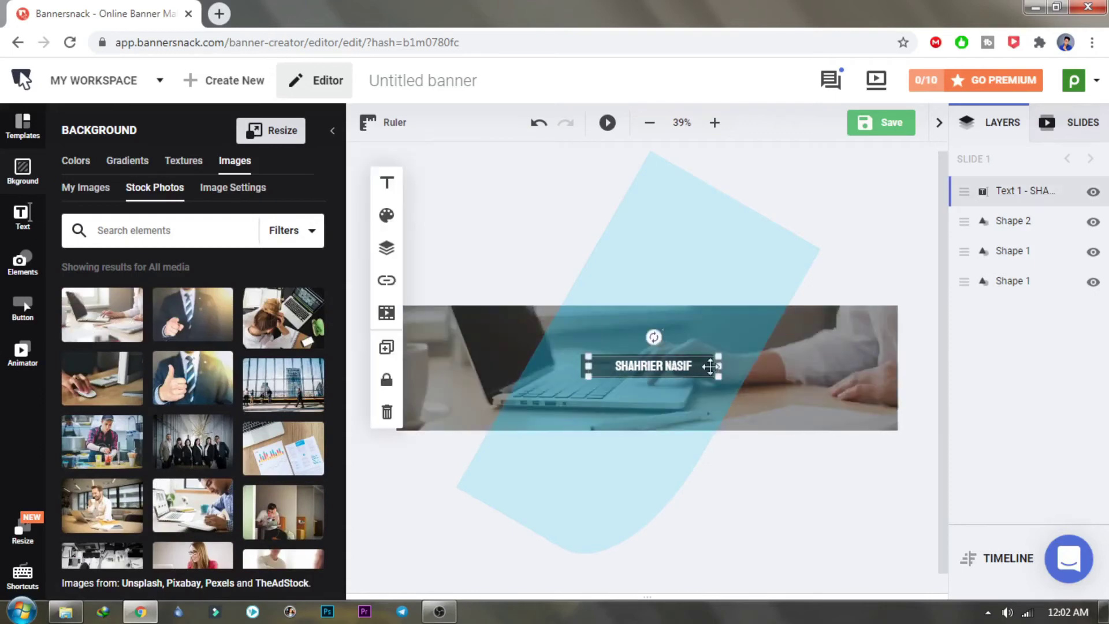
left_click_drag(713, 366, 708, 365)
left_click(788, 507)
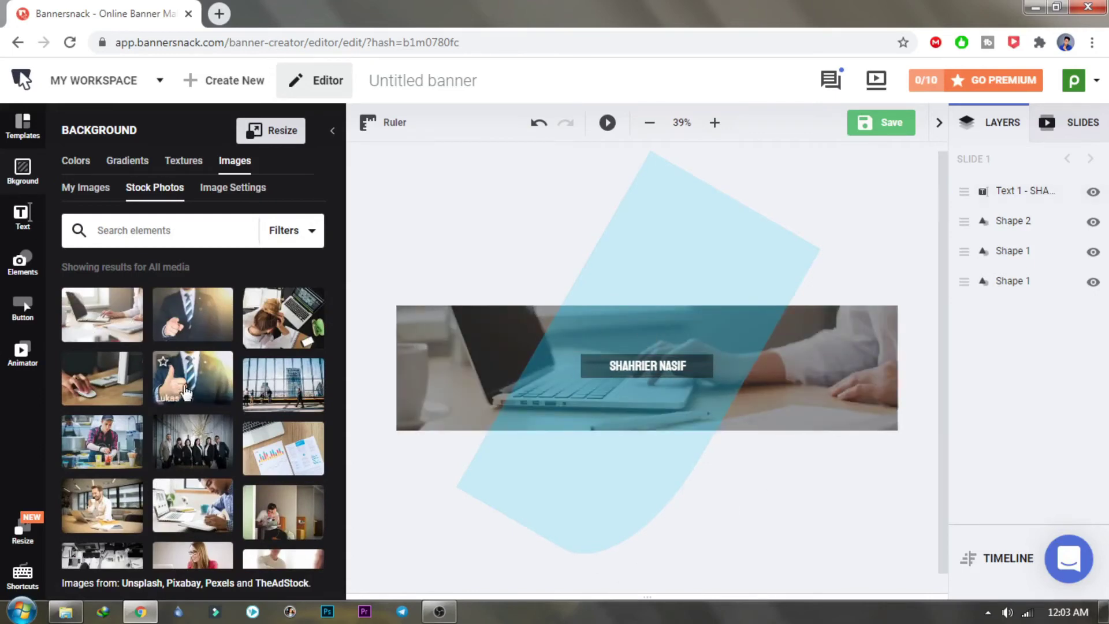
Look through the background image settings, the uploaded images and further stock photos.
left_click(238, 195)
left_click(155, 192)
left_click(76, 192)
left_click(155, 191)
scroll(203, 377, "down", 10)
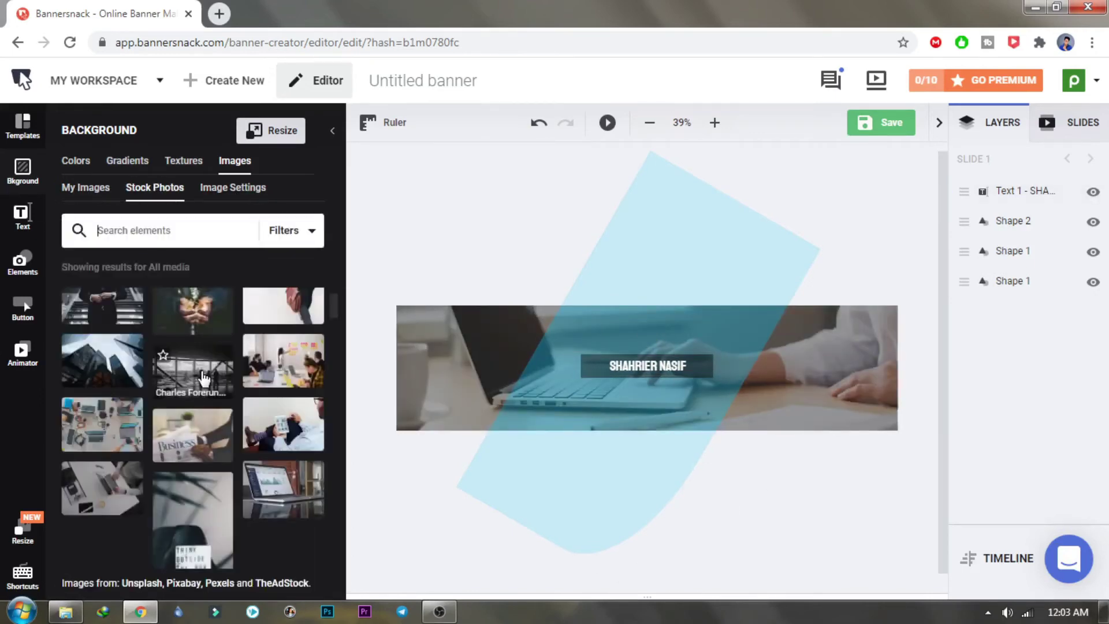
scroll(226, 374, "down", 10)
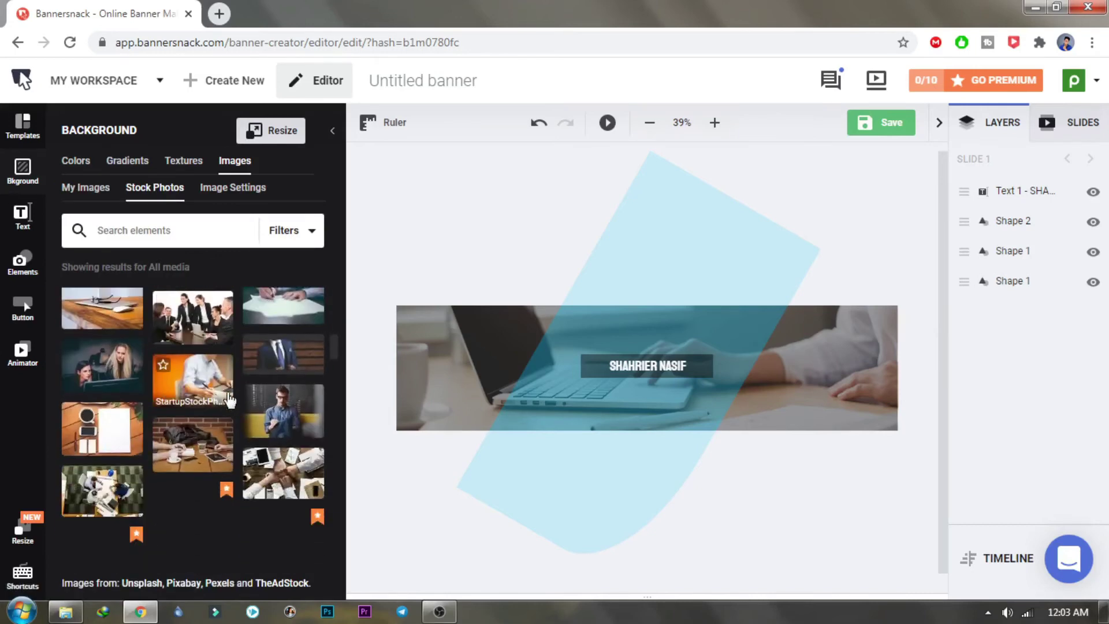
Try the stock photo of a man in a dark suit and tie as the banner background.
scroll(225, 397, "up", 1)
scroll(224, 396, "down", 3)
scroll(224, 396, "up", 3)
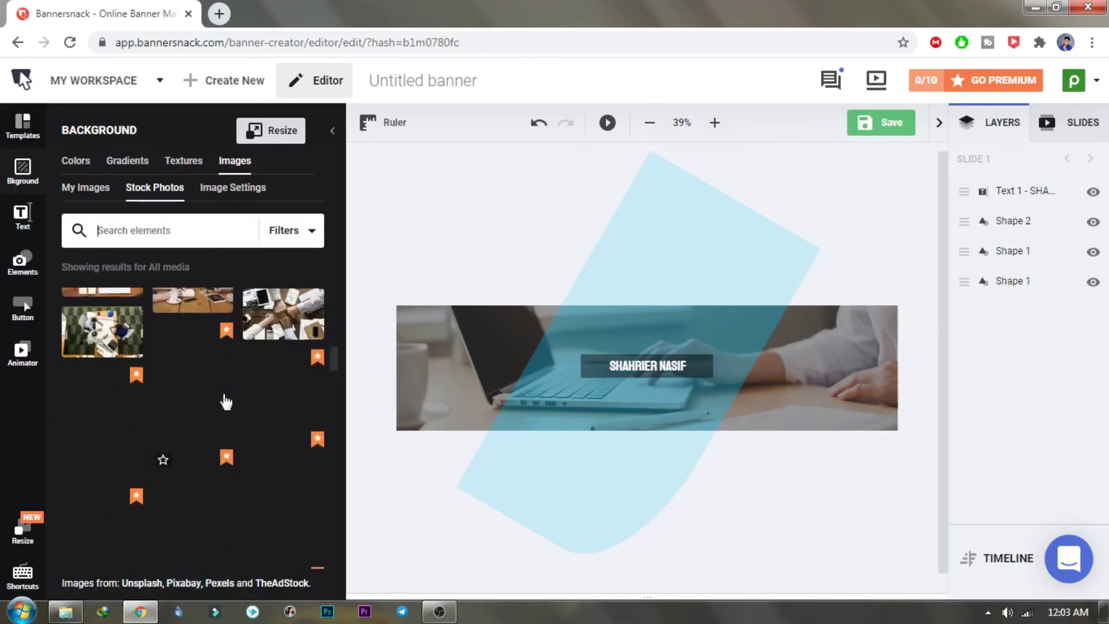
scroll(225, 399, "up", 3)
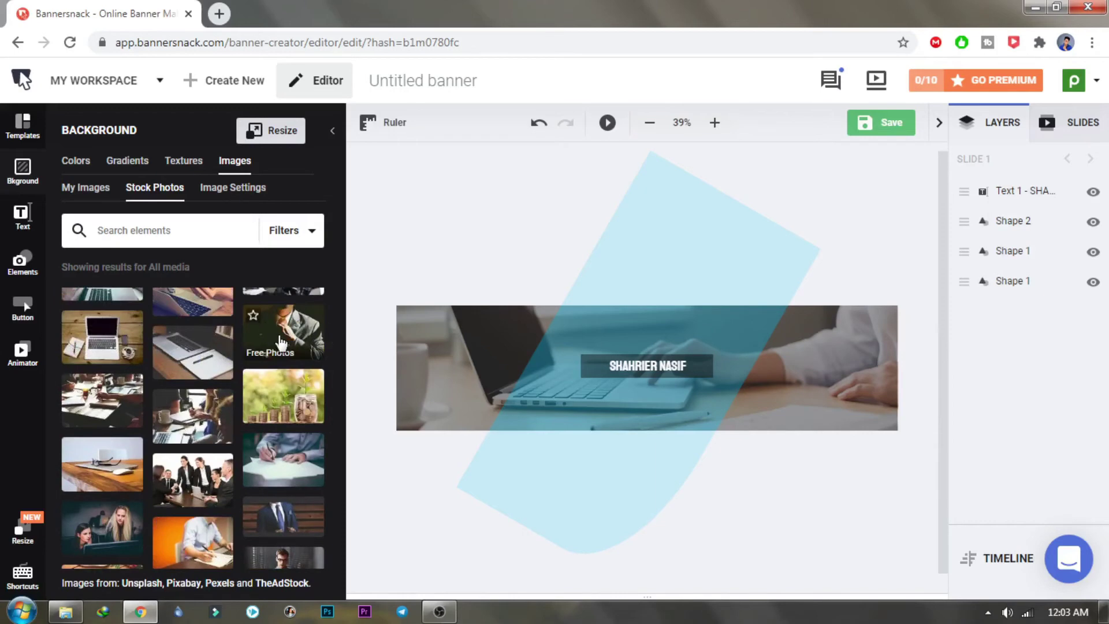
left_click(282, 344)
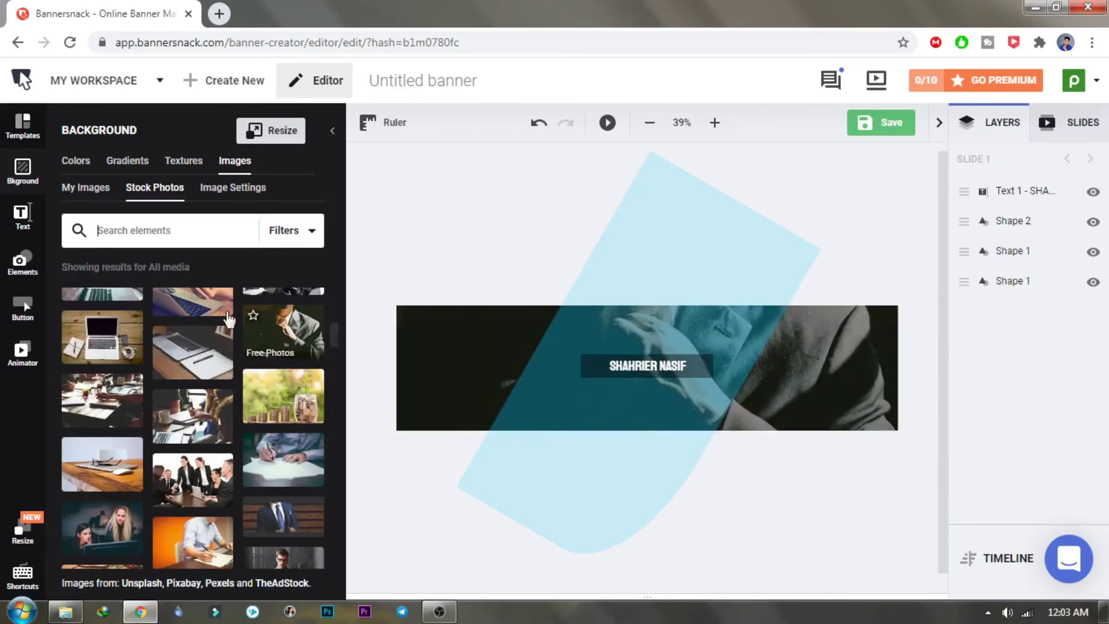
Replace the banner background with the stock photo of a desk phone and hands typing on a laptop.
scroll(151, 399, "up", 5)
scroll(309, 433, "down", 1)
scroll(289, 436, "up", 3)
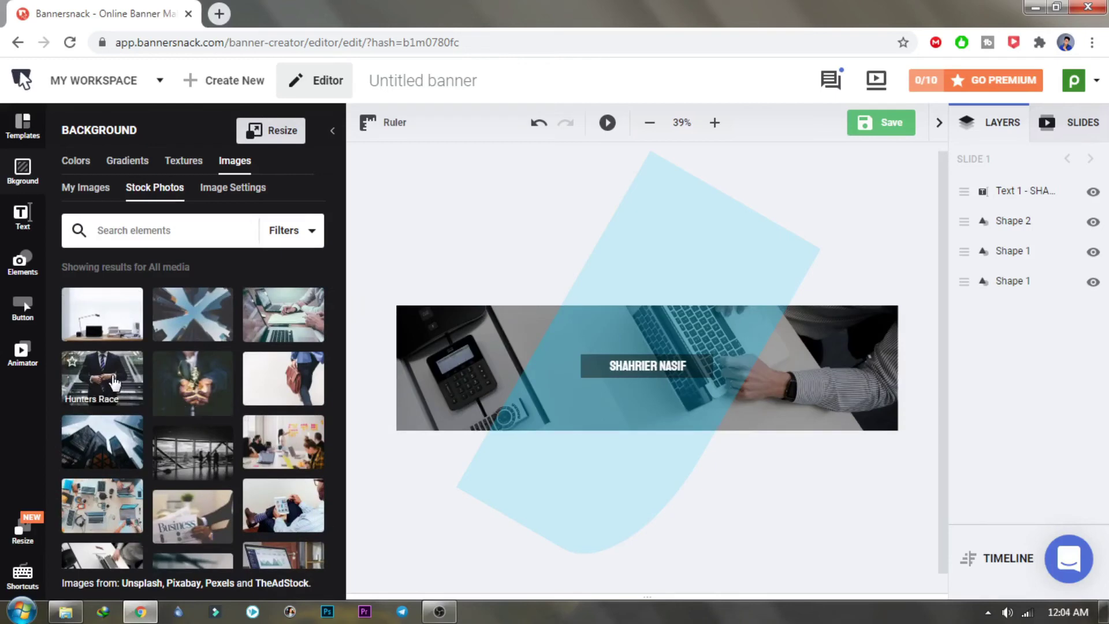
Recolor the large slanted blue shape across the banner to bright green.
left_click(577, 403)
left_click(386, 183)
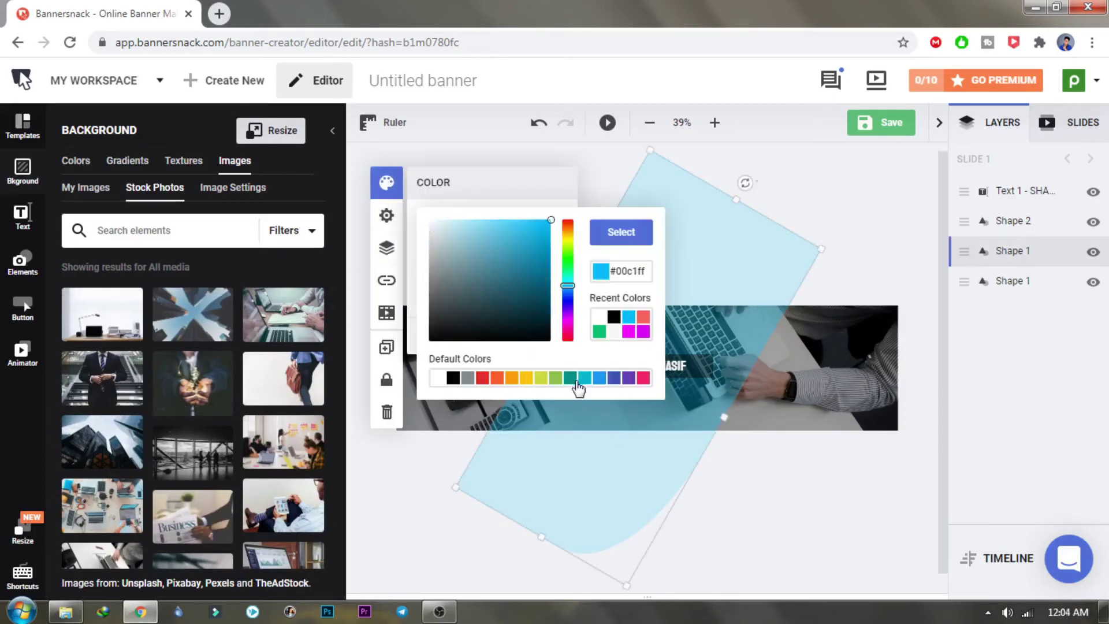
left_click(568, 260)
left_click_drag(569, 258, 569, 265)
left_click(621, 232)
Raise the opacity of the large slanted shape and shift it slightly to the right.
left_click_drag(467, 266, 504, 267)
left_click_drag(599, 422, 607, 416)
left_click(432, 231)
Try the gradient, image and no-fill options on the strip behind the name, and restore its solid black (#000000) fill.
left_click(706, 368)
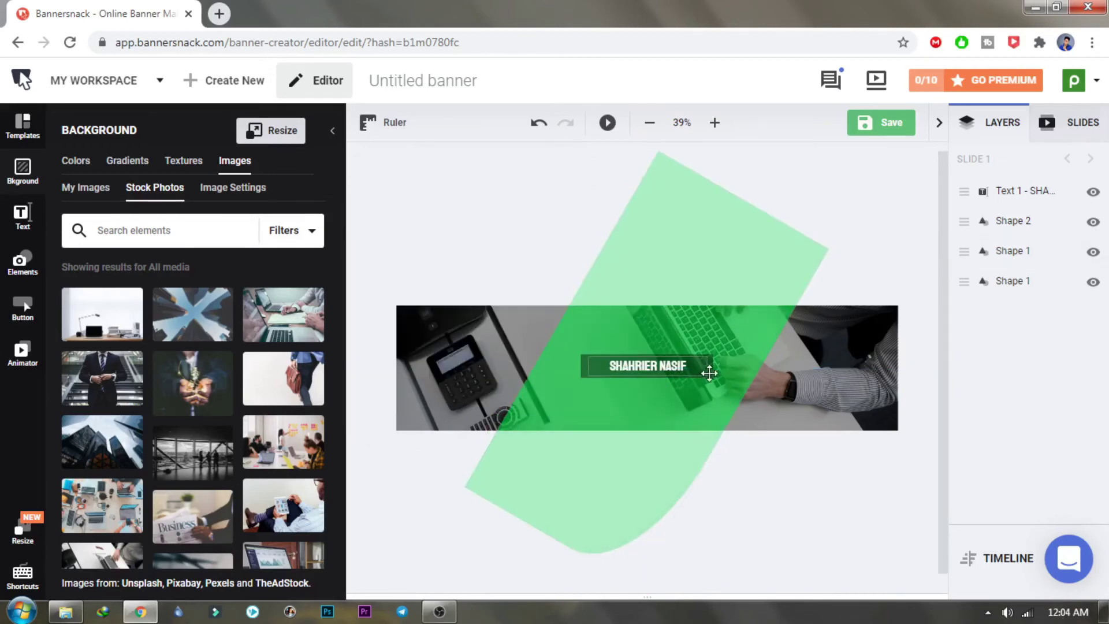
left_click(386, 182)
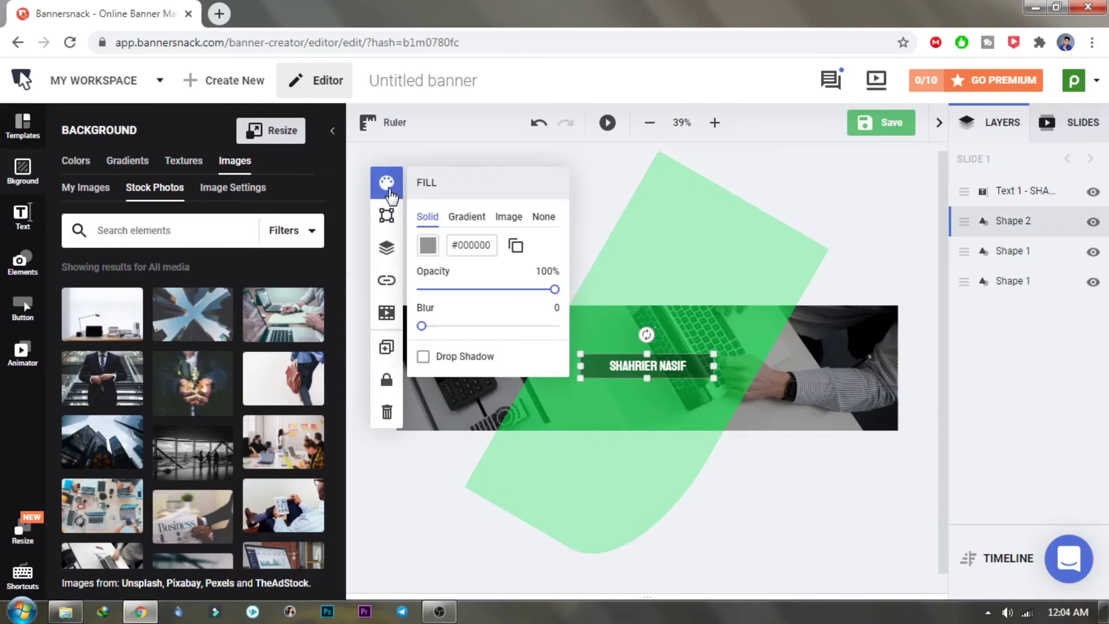
left_click(468, 218)
left_click(514, 223)
left_click(543, 216)
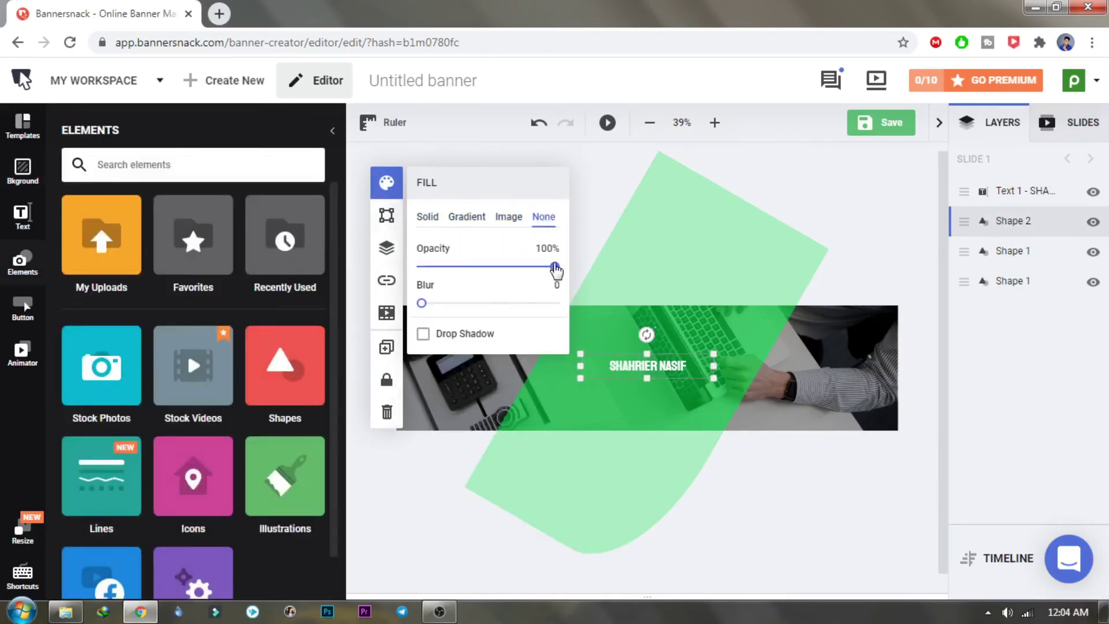
left_click(428, 217)
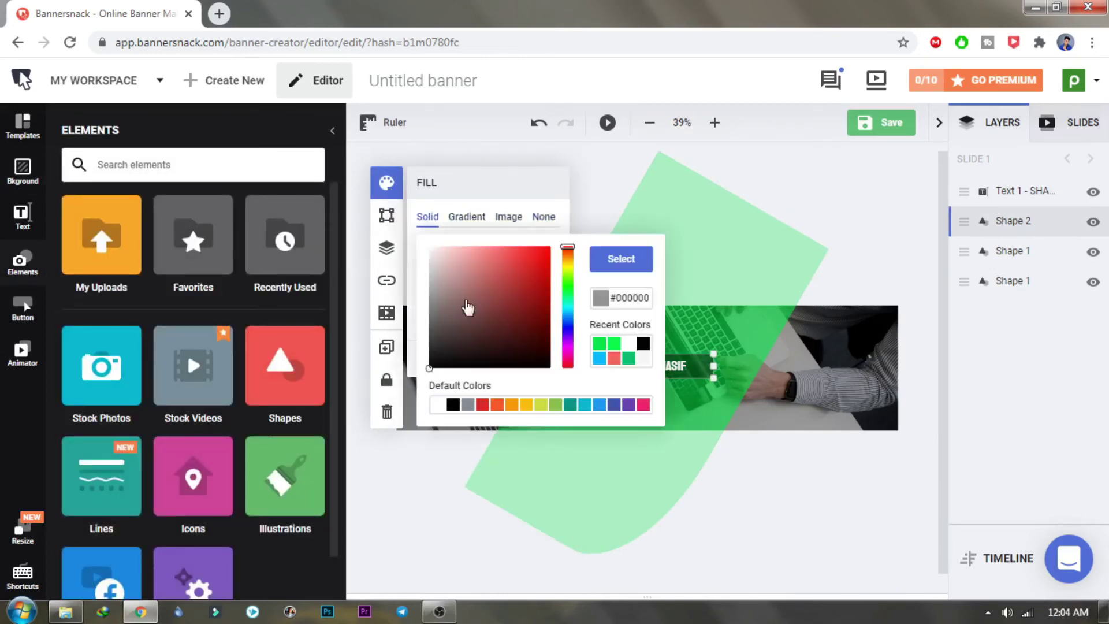
left_click(622, 267)
left_click(767, 508)
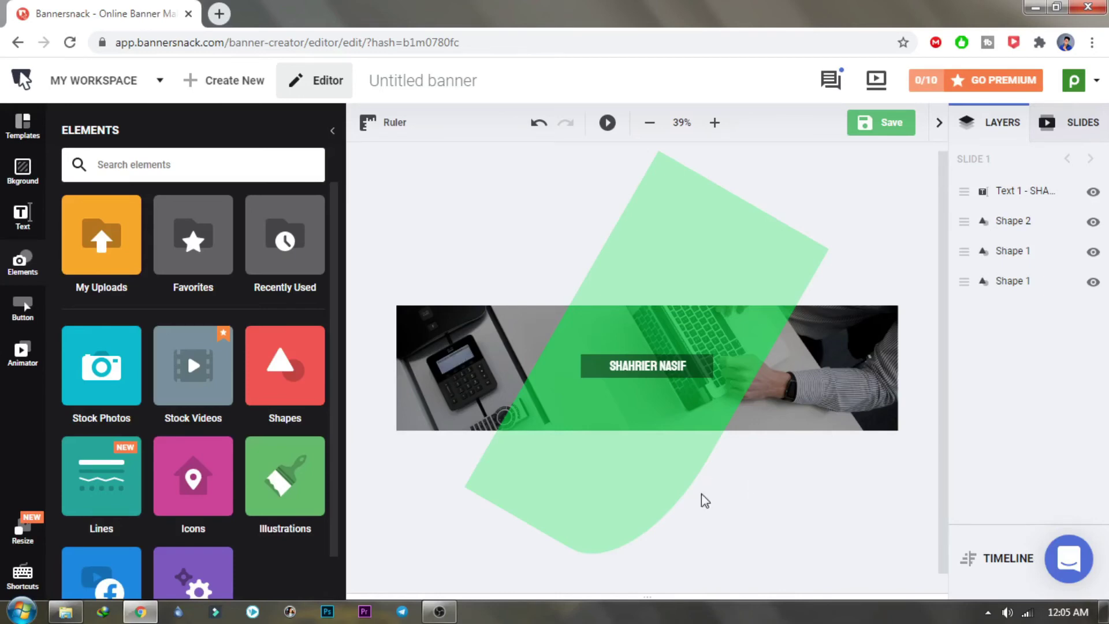
Save the design under the name Linkedin with JPG quality at 100% and no border.
left_click(882, 123)
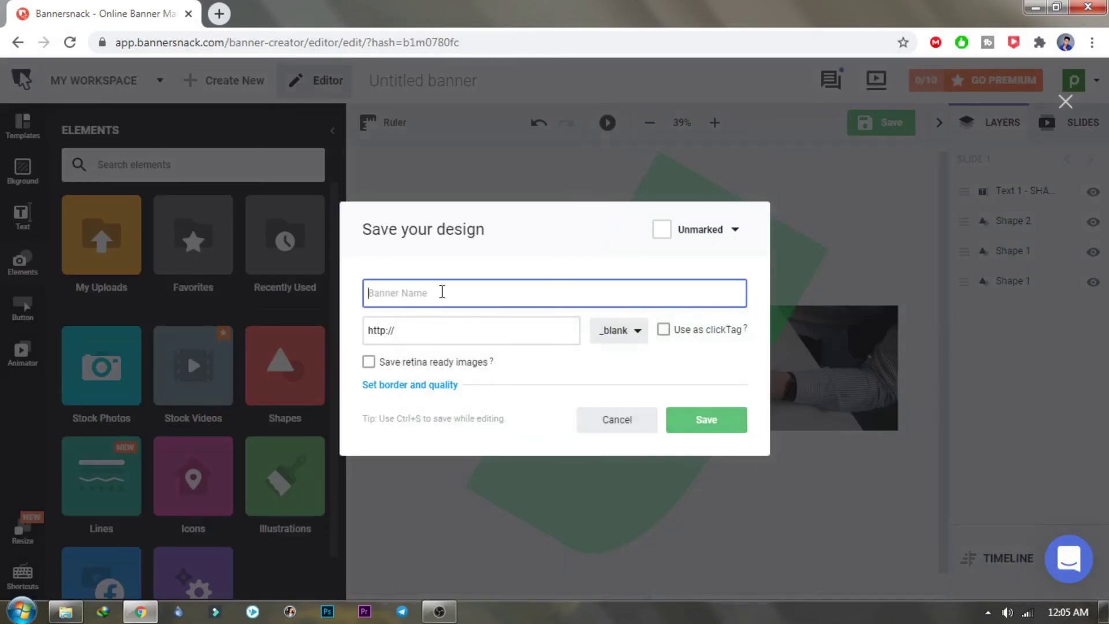
type("uinkedin")
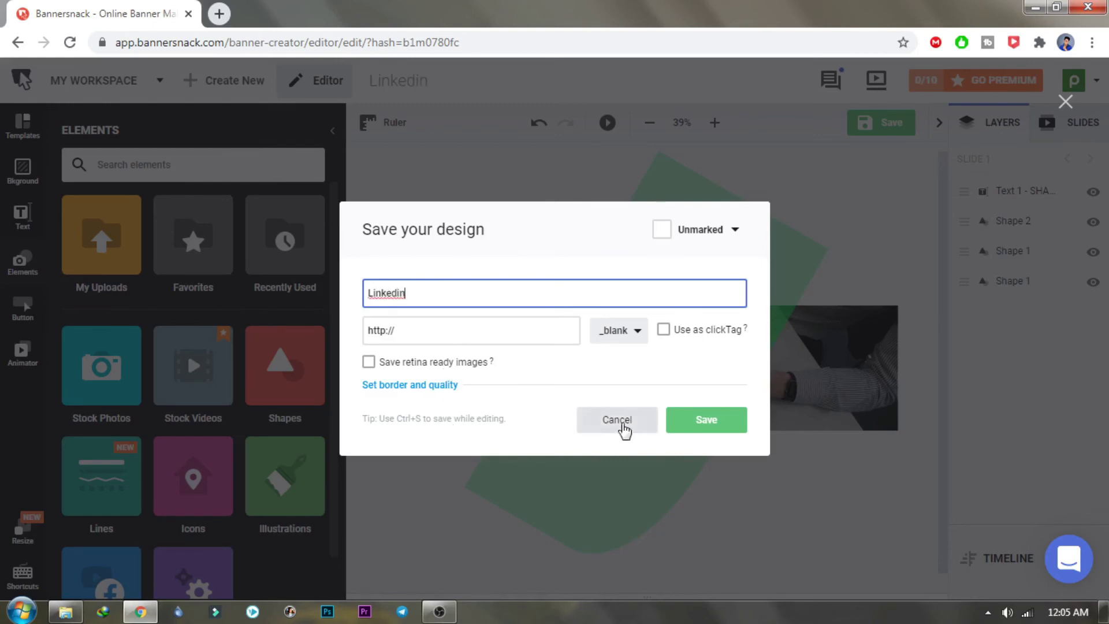
left_click(450, 387)
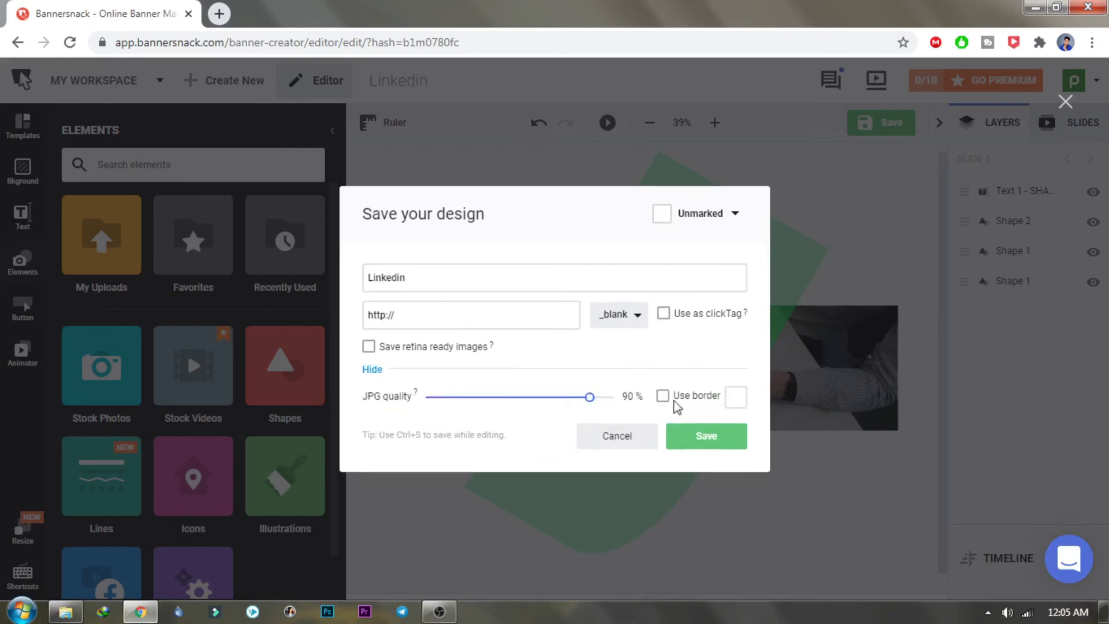
left_click(663, 396)
left_click(663, 397)
left_click_drag(589, 397, 659, 399)
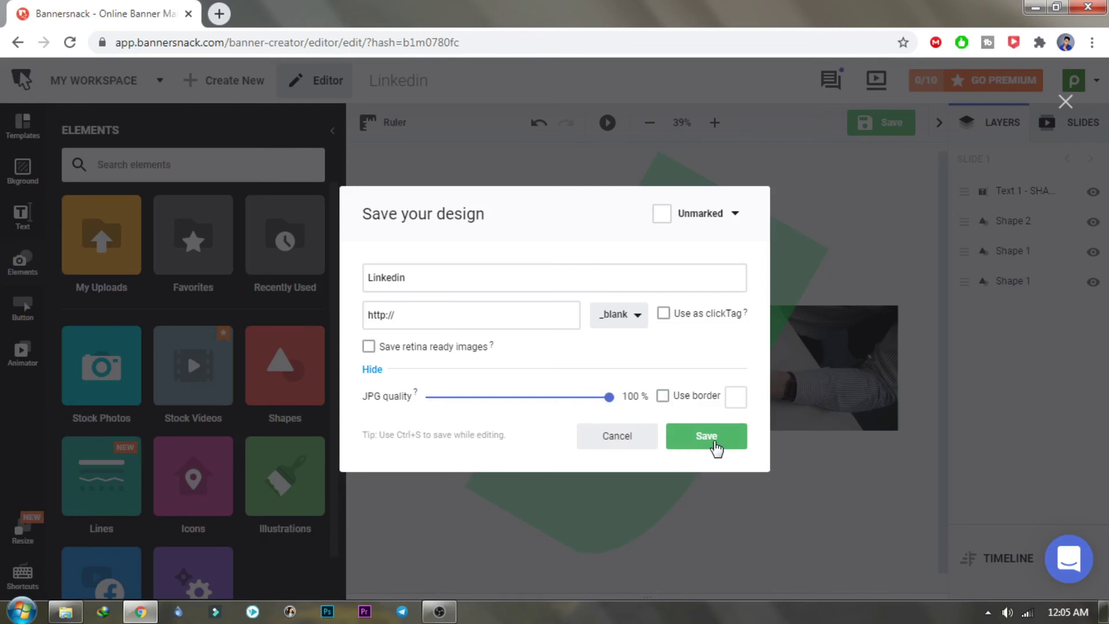
left_click(716, 444)
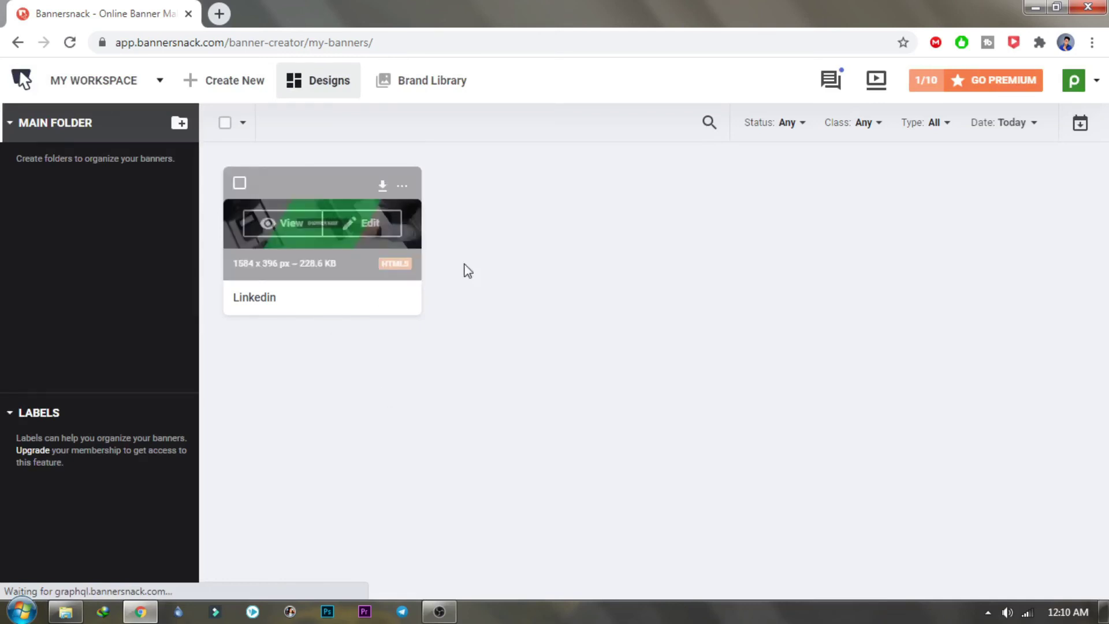
Download the Linkedin banner as a JPG file named Linkedin into the Downloads folder.
mouse_move(407, 250)
left_click(382, 188)
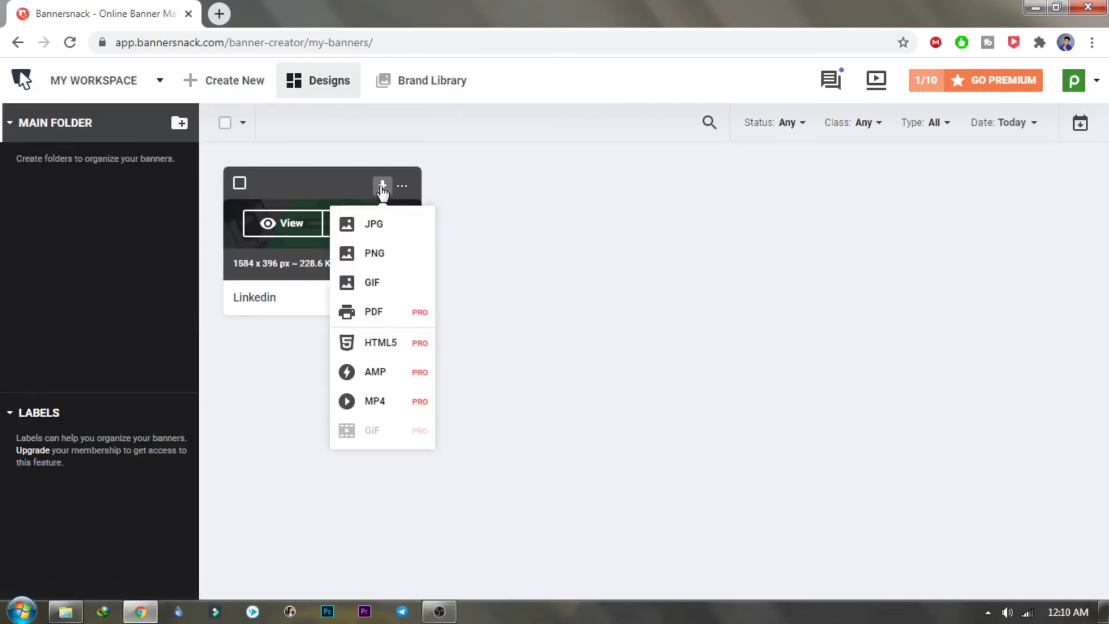
left_click(384, 233)
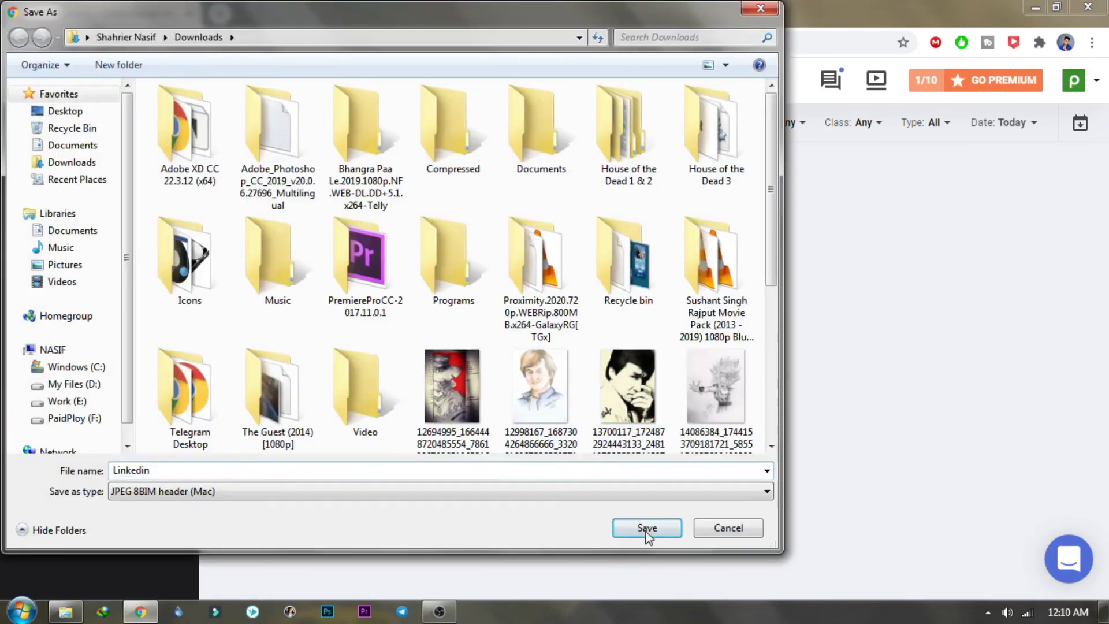
left_click(647, 528)
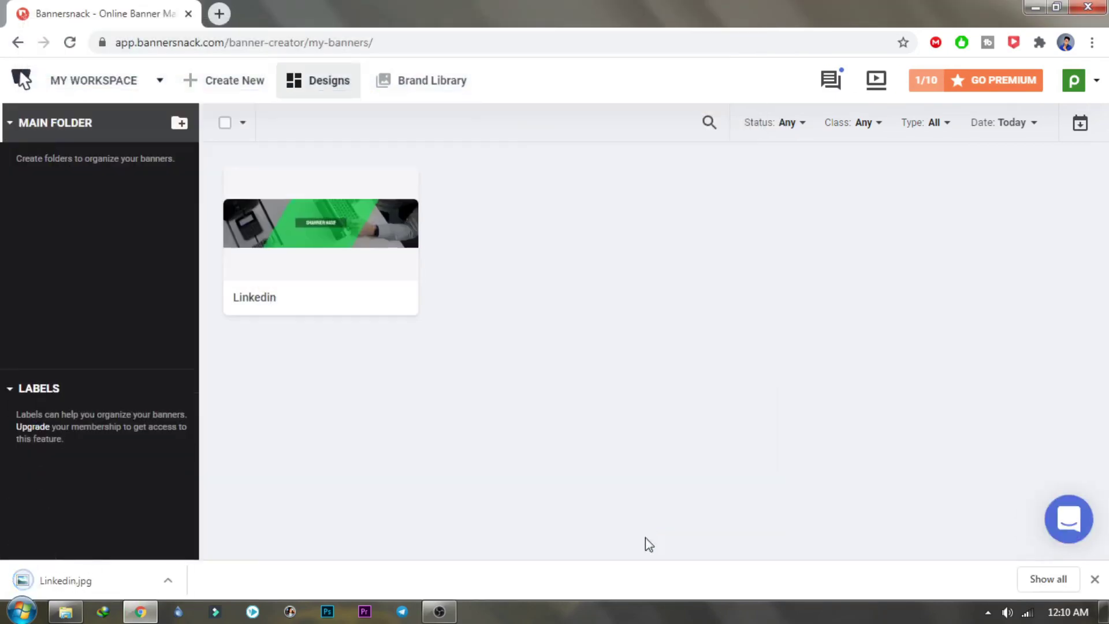
View the downloaded Linkedin.jpg in a maximized window, and close the viewer and the browser.
left_click(125, 575)
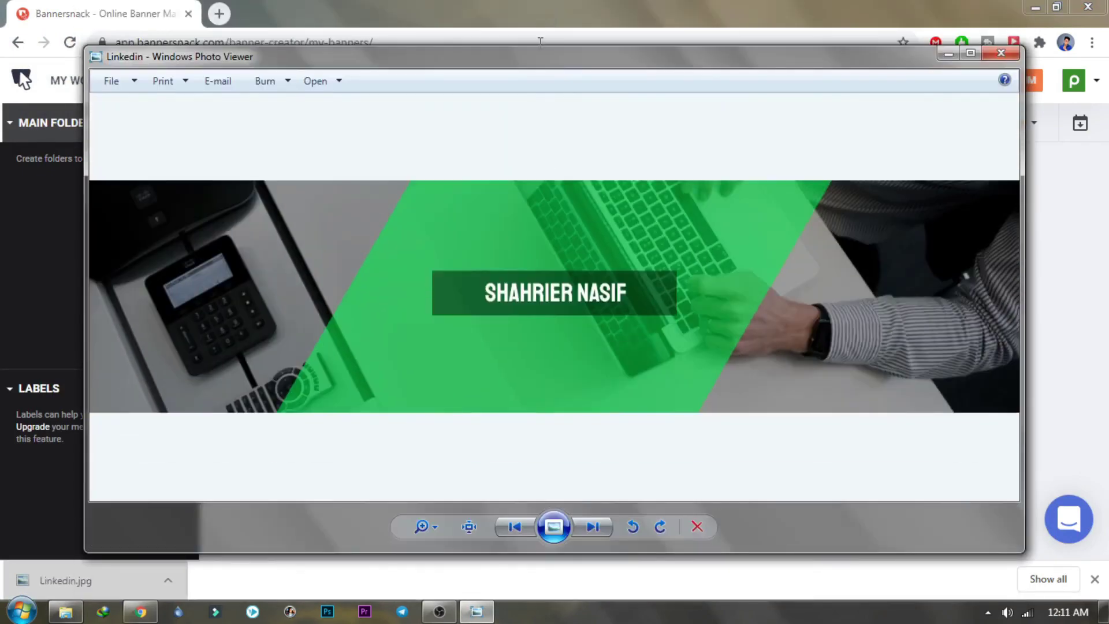
double_click(539, 61)
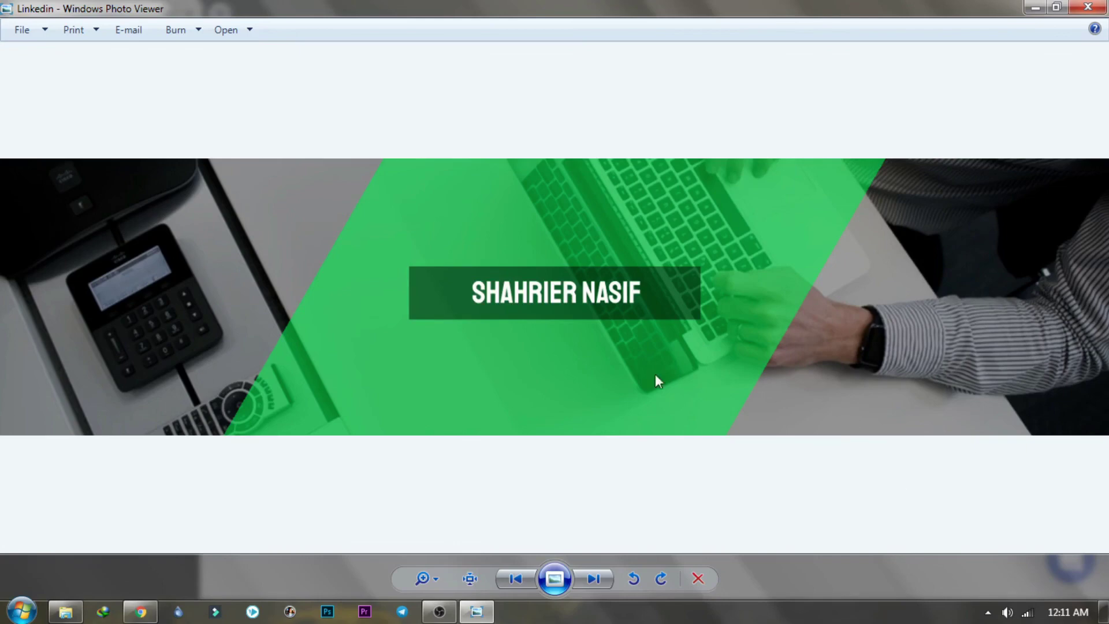
left_click(1089, 7)
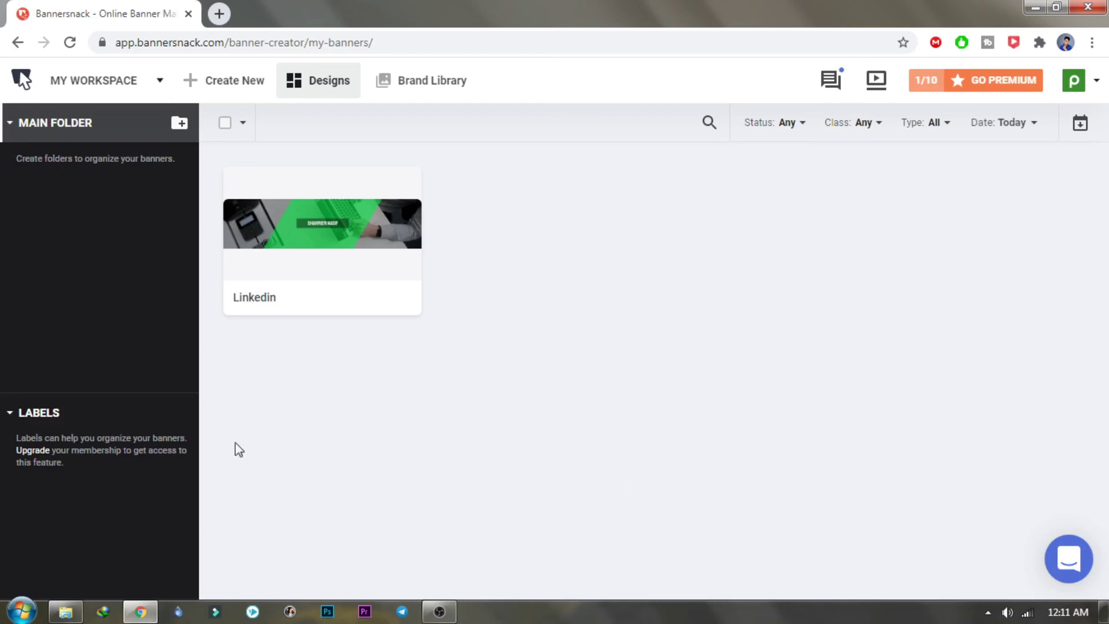
left_click(1097, 7)
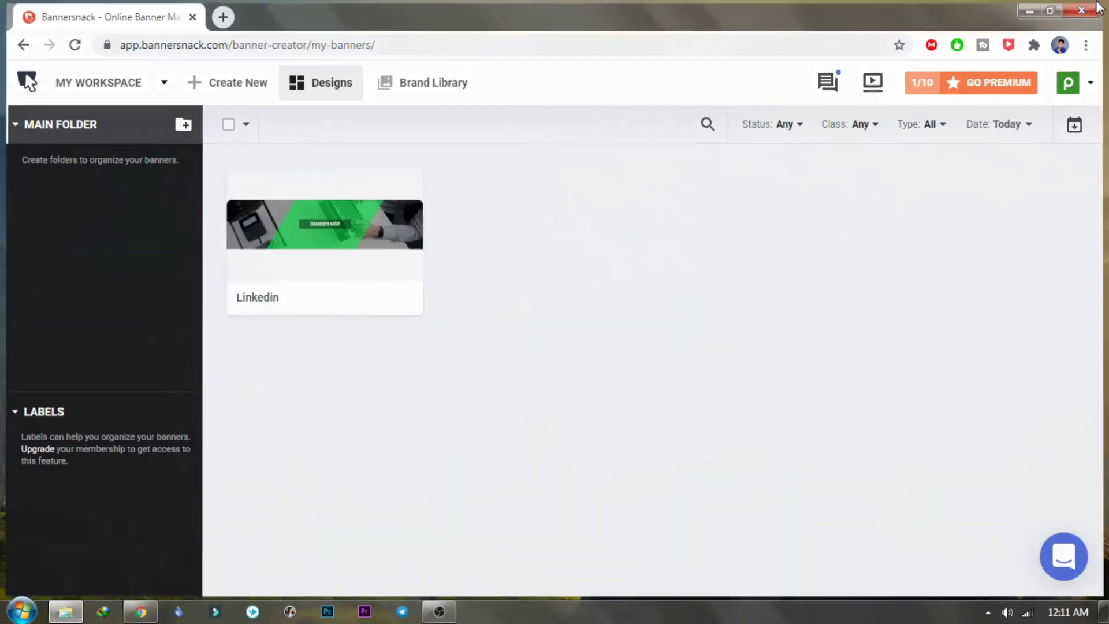